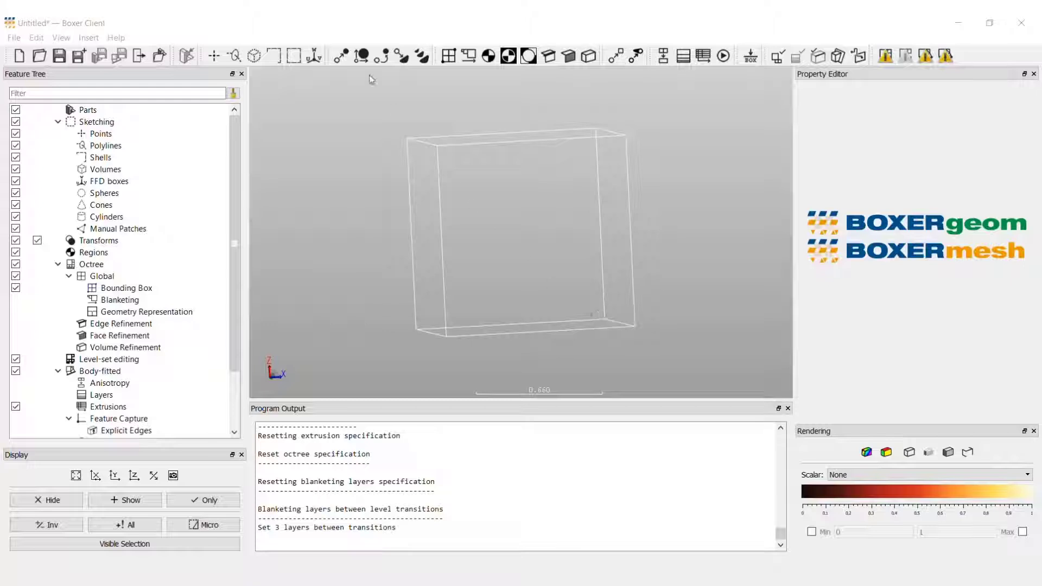
- Import the head.btf part into the project with the default display style
{"action": "left_click", "coordinate": [233, 25]}
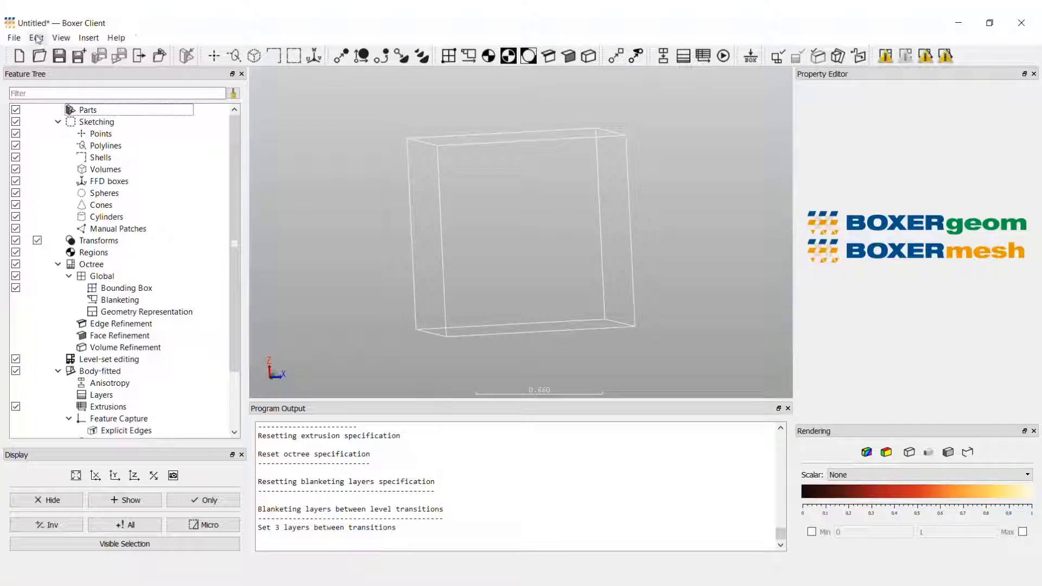
{"action": "left_click", "coordinate": [17, 38]}
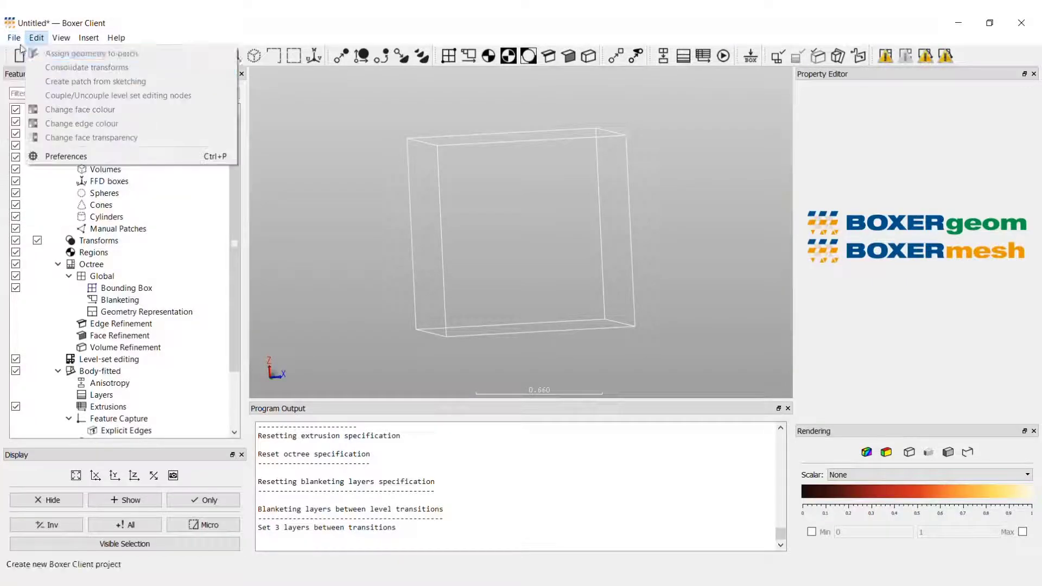
{"action": "left_click", "coordinate": [36, 80]}
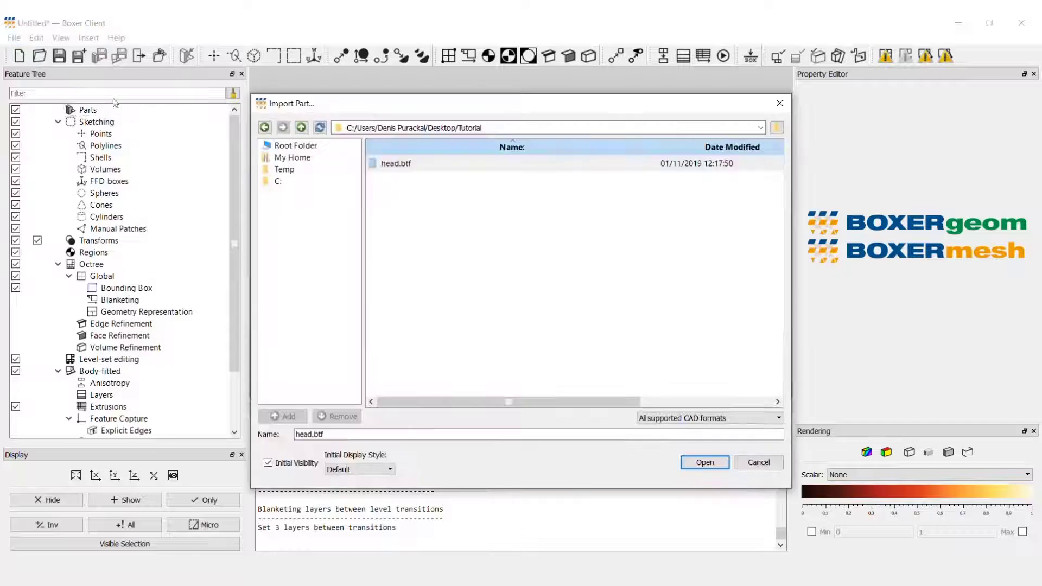
{"action": "left_click", "coordinate": [391, 166]}
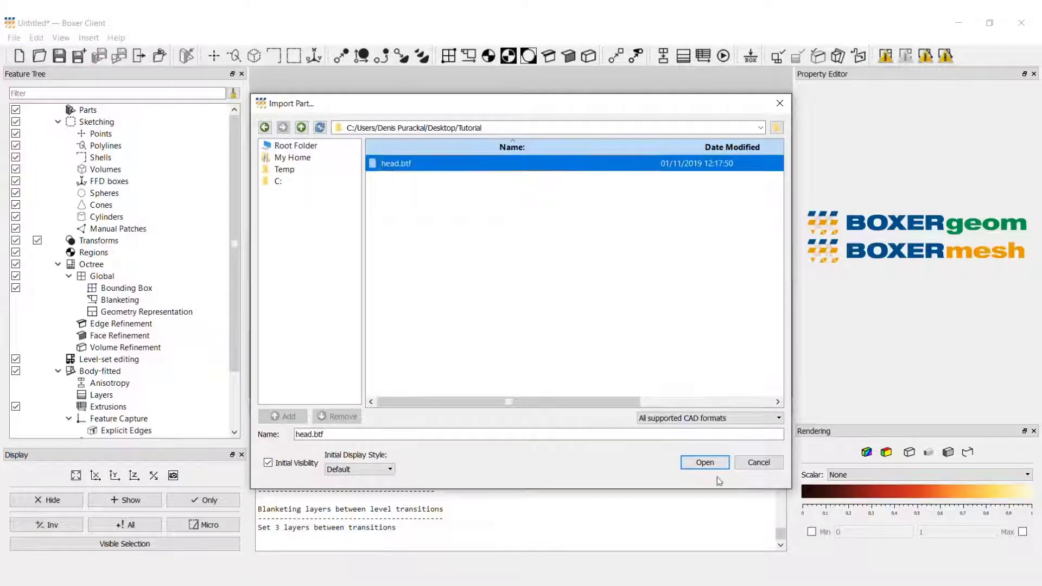
{"action": "left_click", "coordinate": [706, 462]}
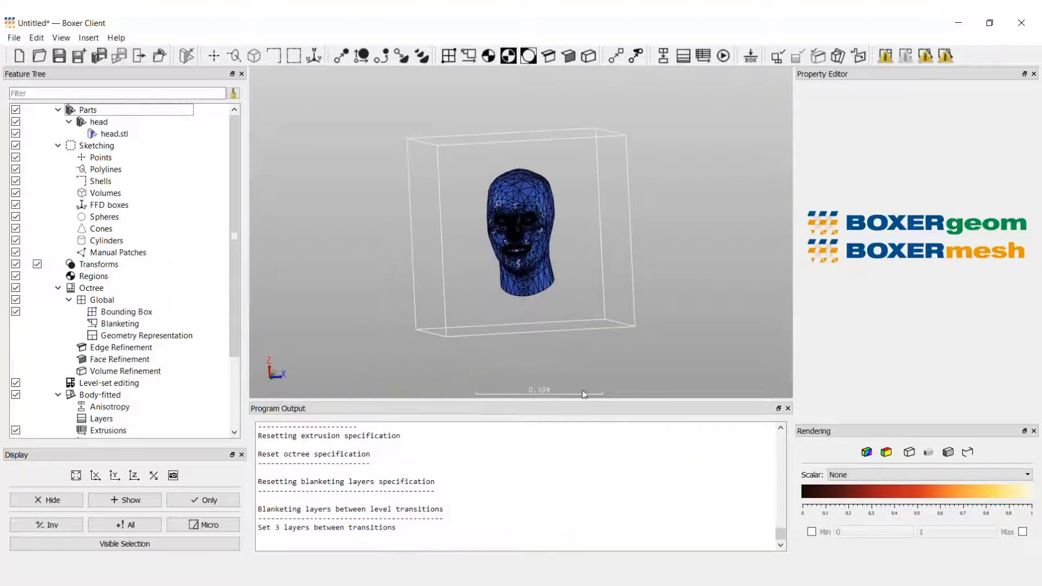
- Insert a Cartesian FFD box with a resolution of 7 × 4 × 4 and Bezier, smooth interpolation
{"action": "left_click_drag", "start_coordinate": [554, 305], "coordinate": [530, 246]}
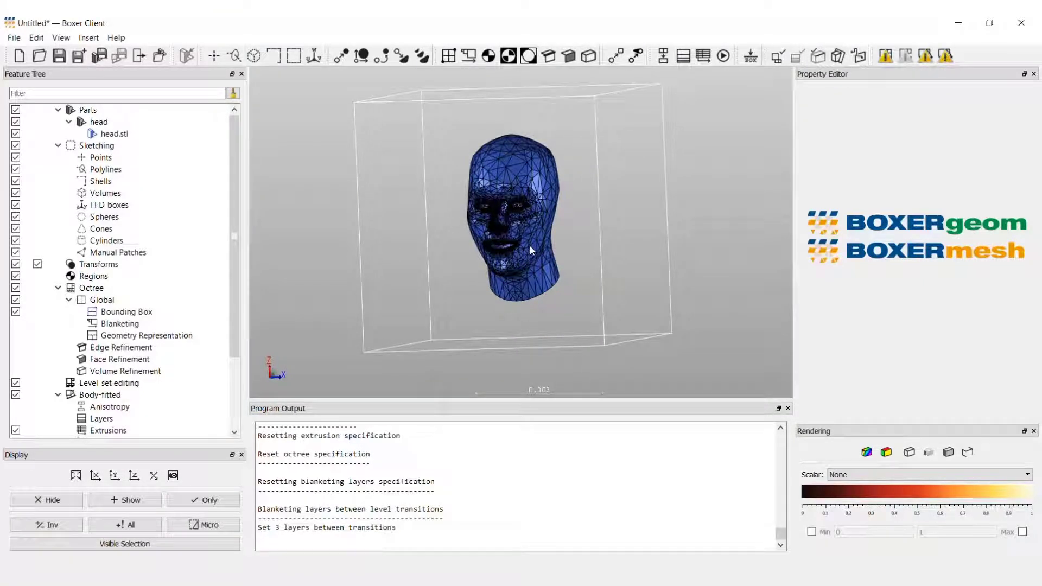
{"action": "left_click", "coordinate": [88, 37]}
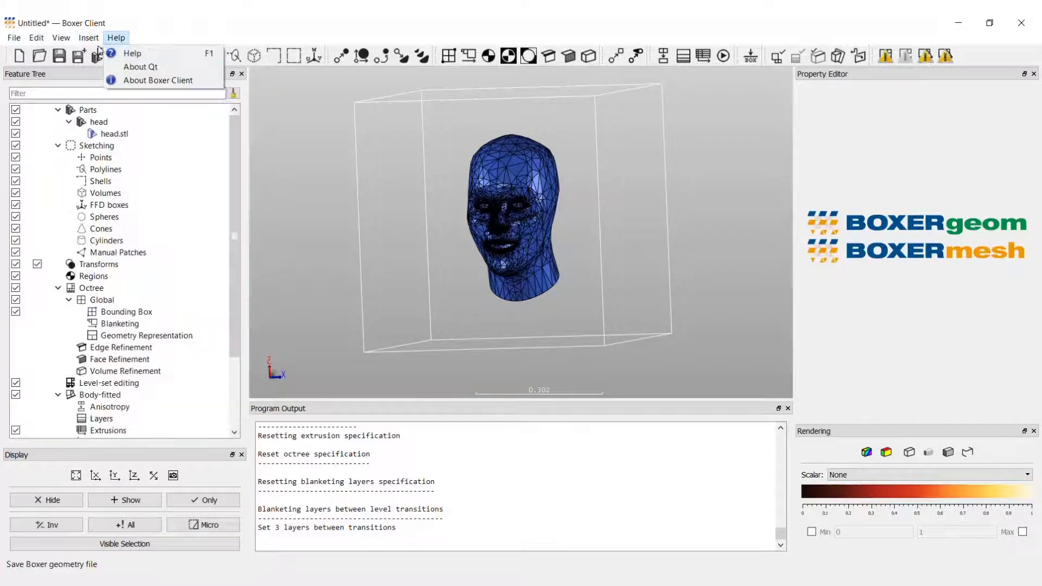
{"action": "mouse_move", "coordinate": [142, 166]}
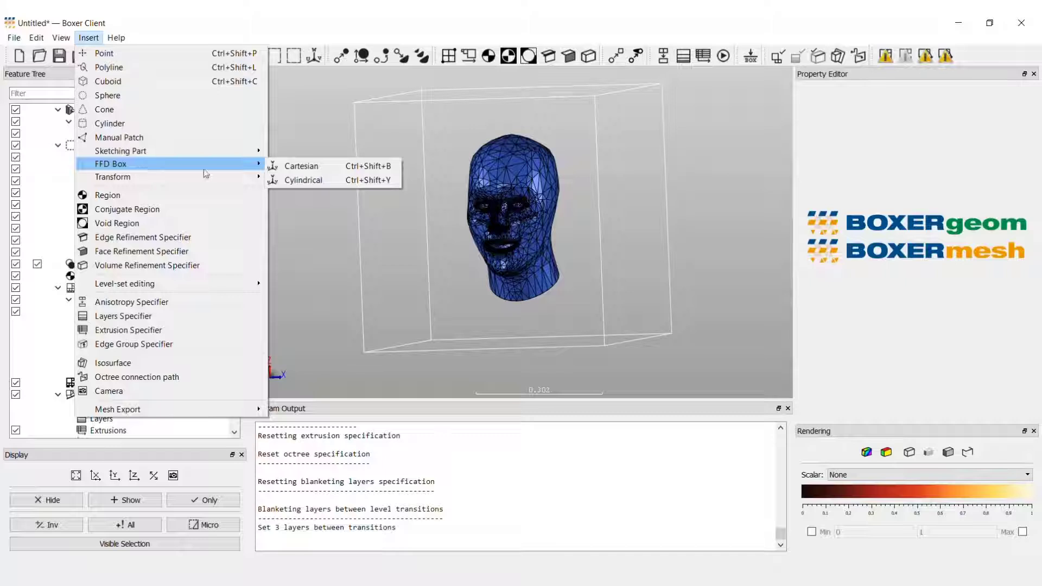
{"action": "left_click", "coordinate": [283, 170]}
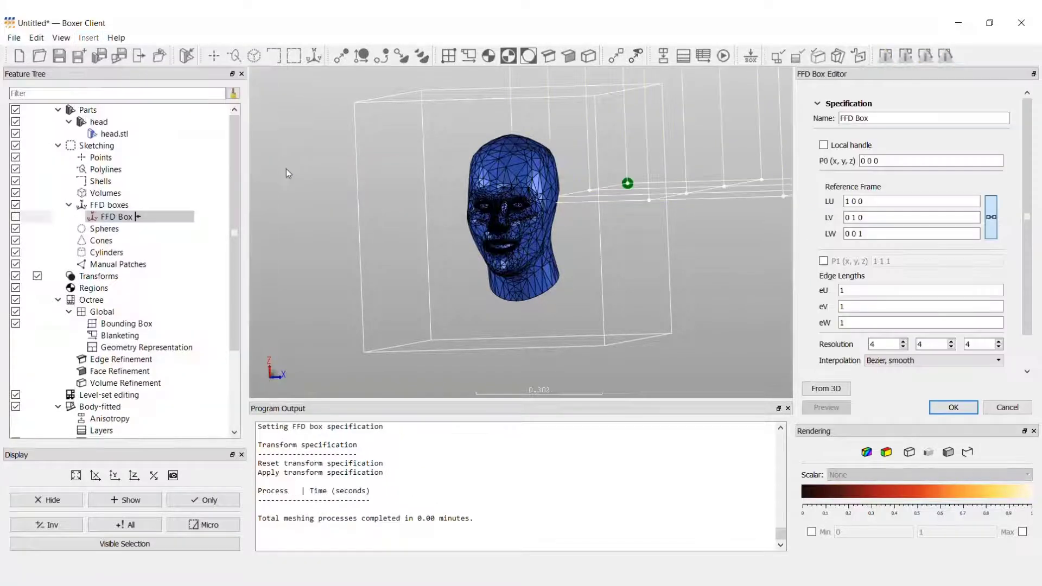
{"action": "left_click", "coordinate": [76, 475]}
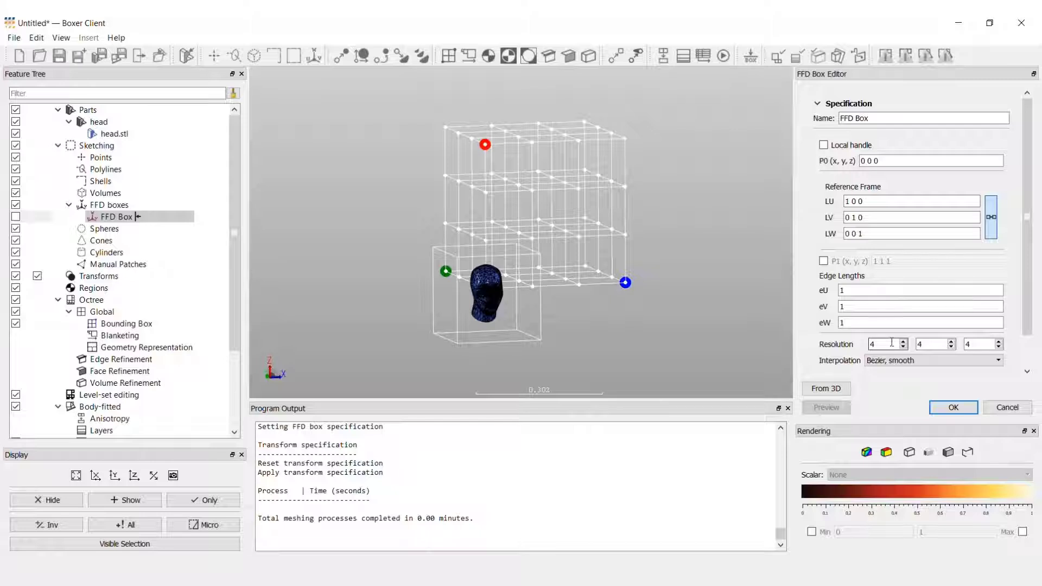
{"action": "left_click_drag", "start_coordinate": [892, 343], "coordinate": [872, 345]}
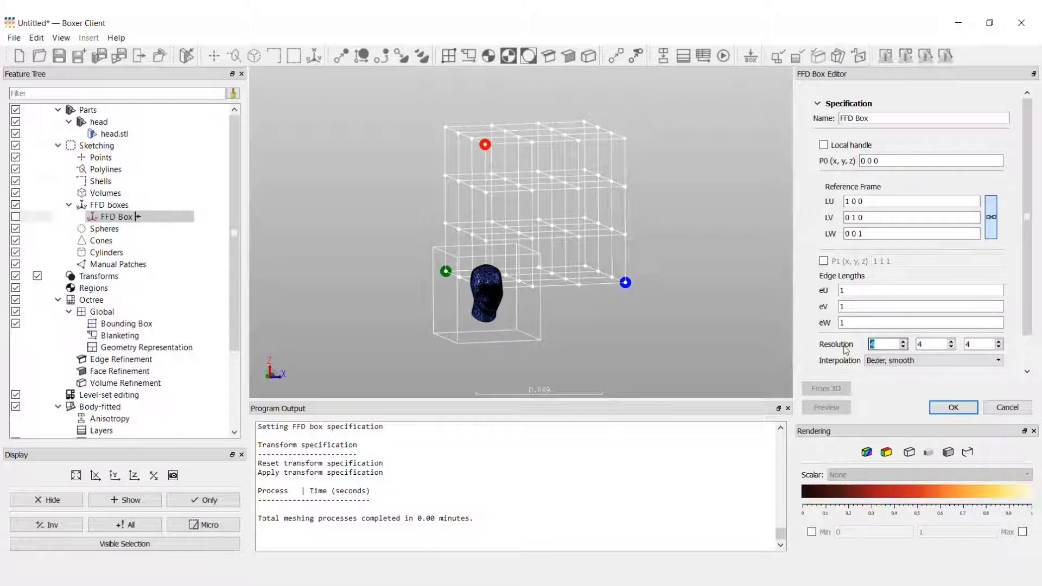
{"action": "type", "text": "7"}
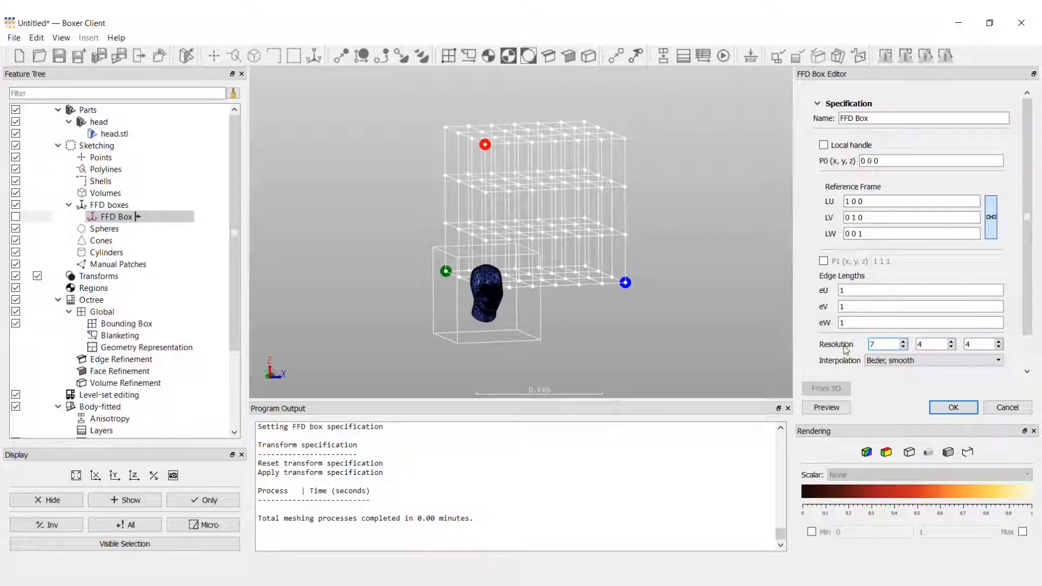
{"action": "mouse_move", "coordinate": [633, 327]}
{"action": "left_mouse_down"}
{"action": "mouse_move", "coordinate": [654, 327]}
{"action": "mouse_move", "coordinate": [634, 330]}
{"action": "left_mouse_up"}
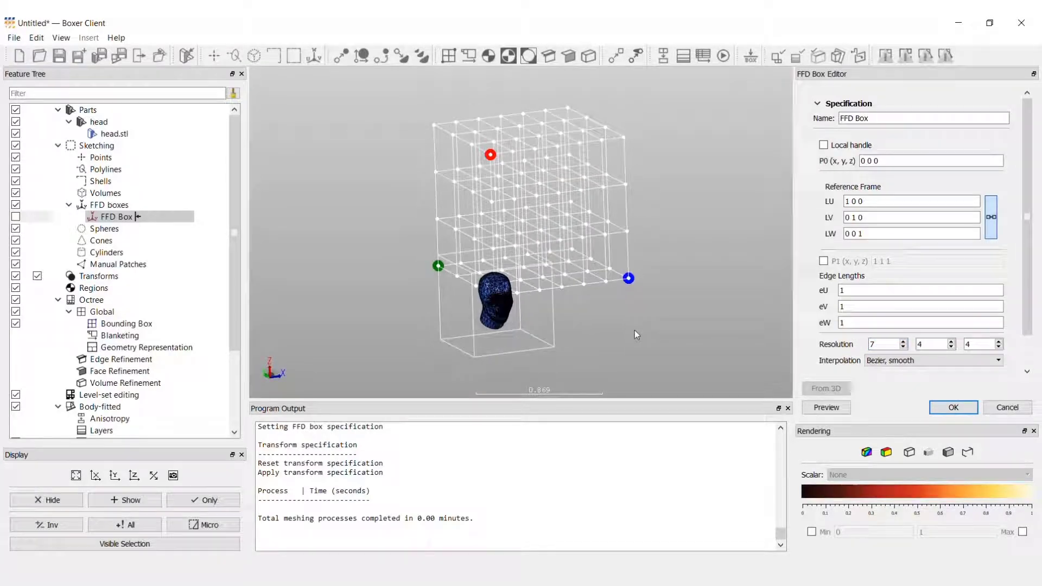
{"action": "left_click", "coordinate": [844, 323]}
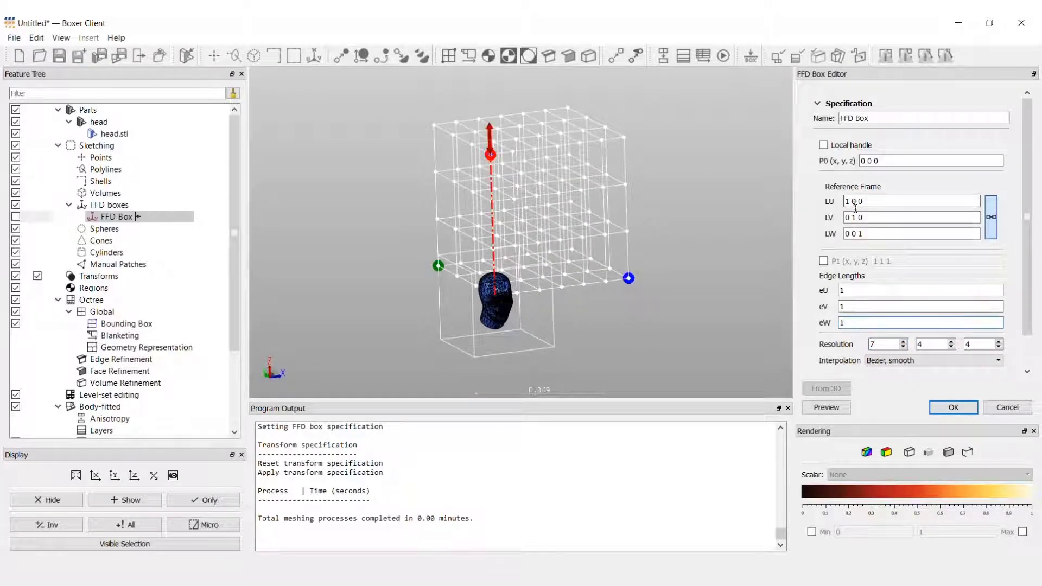
{"action": "left_click", "coordinate": [884, 344]}
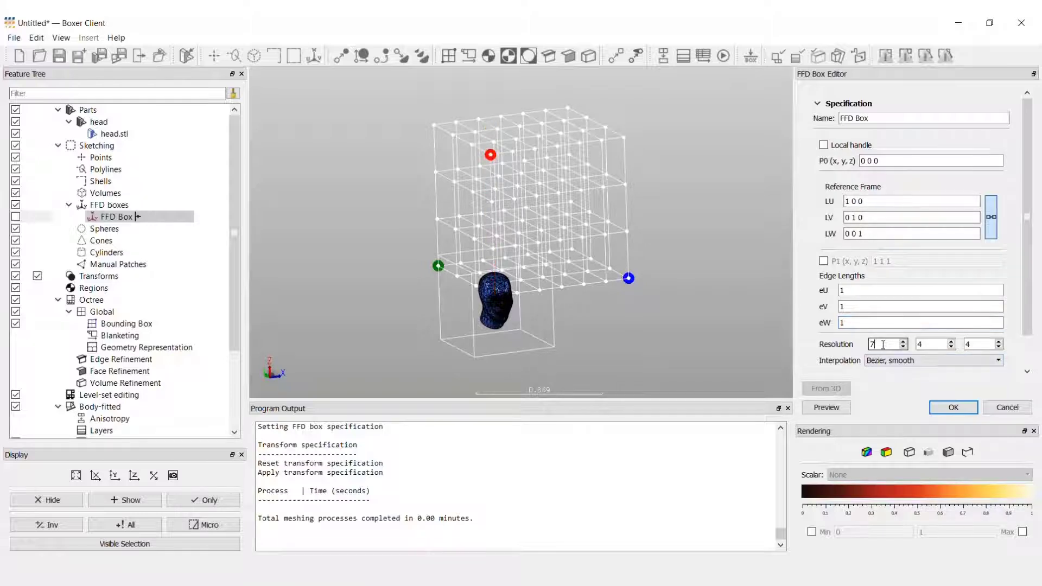
{"action": "left_click", "coordinate": [940, 413]}
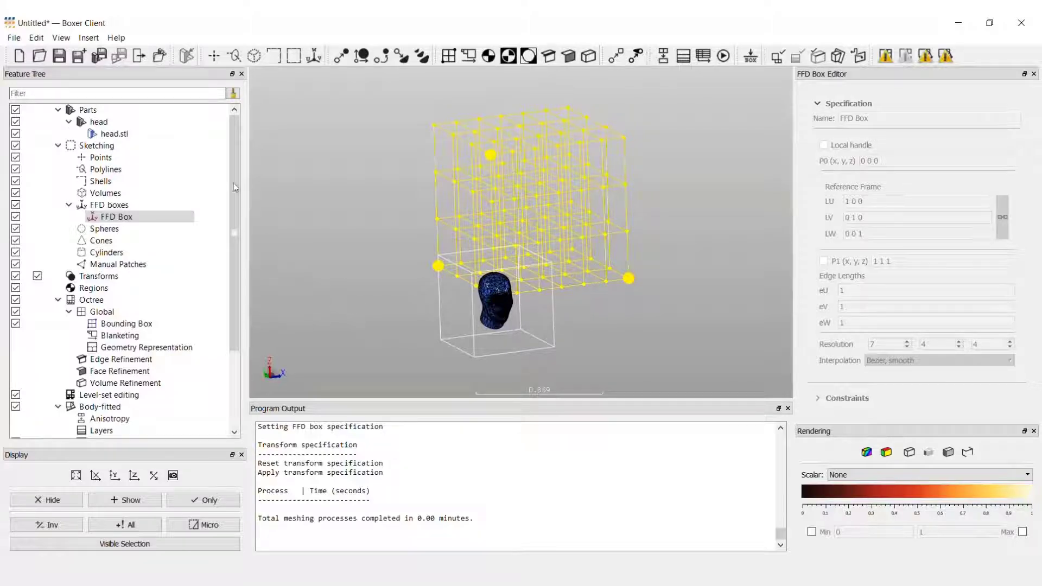
- Insert an FFD Transform that uses the FFD box and applies to the head part
{"action": "left_click", "coordinate": [89, 38]}
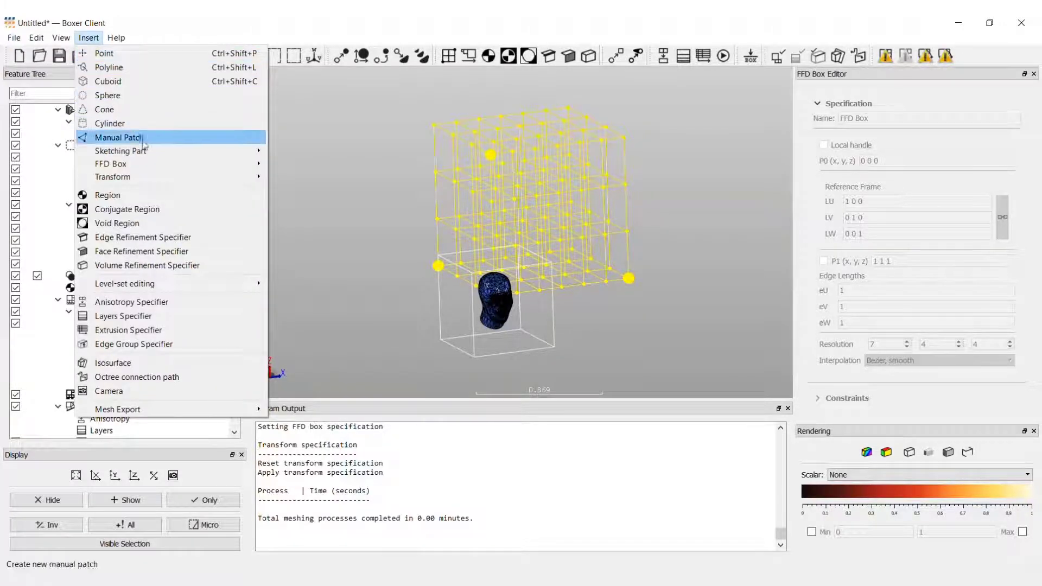
{"action": "mouse_move", "coordinate": [165, 175]}
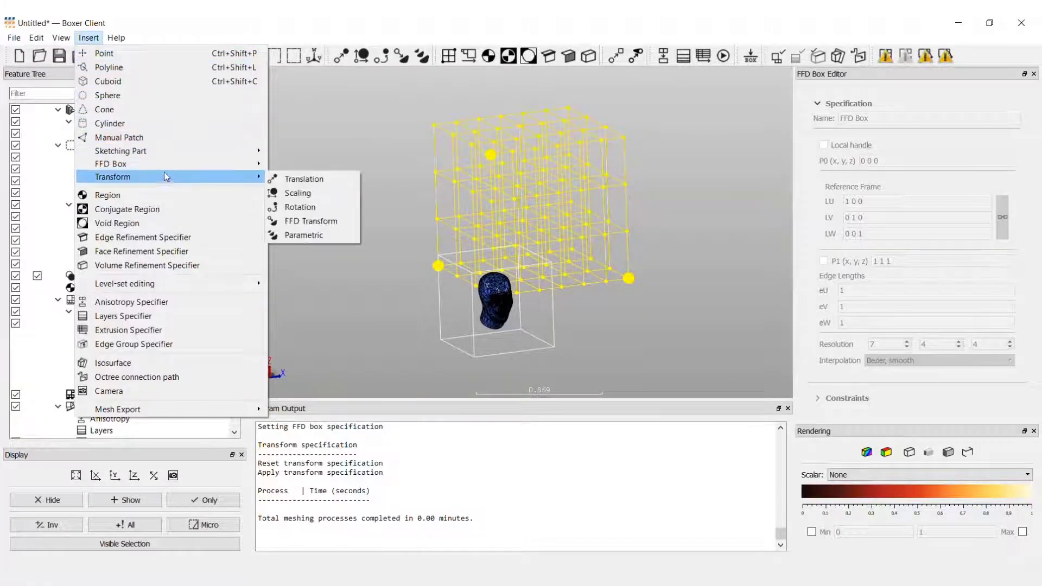
{"action": "left_click", "coordinate": [318, 222]}
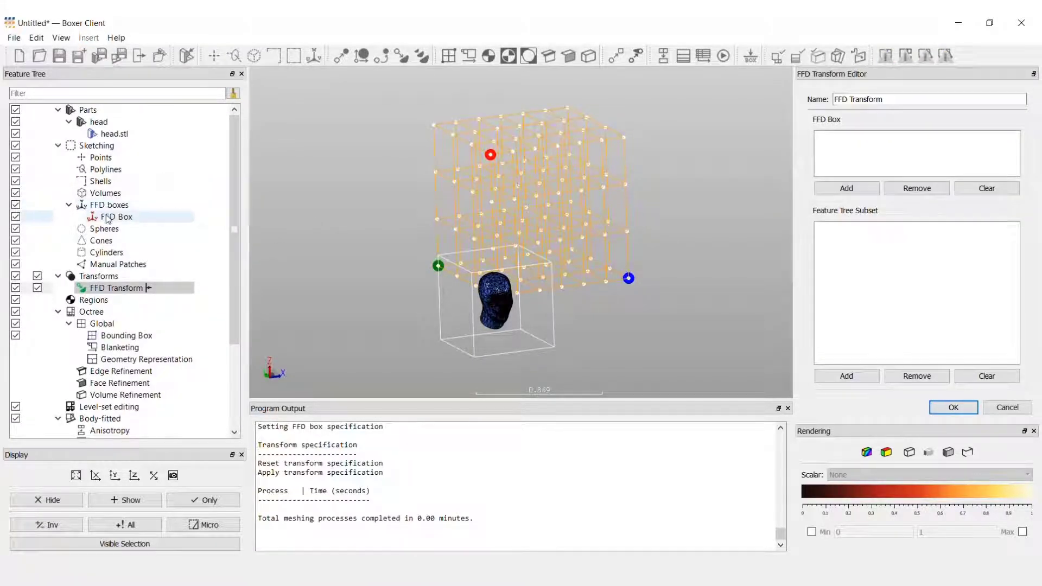
{"action": "mouse_move", "coordinate": [108, 218]}
{"action": "left_mouse_down"}
{"action": "mouse_move", "coordinate": [573, 205]}
{"action": "mouse_move", "coordinate": [731, 186]}
{"action": "mouse_move", "coordinate": [855, 147]}
{"action": "left_mouse_up"}
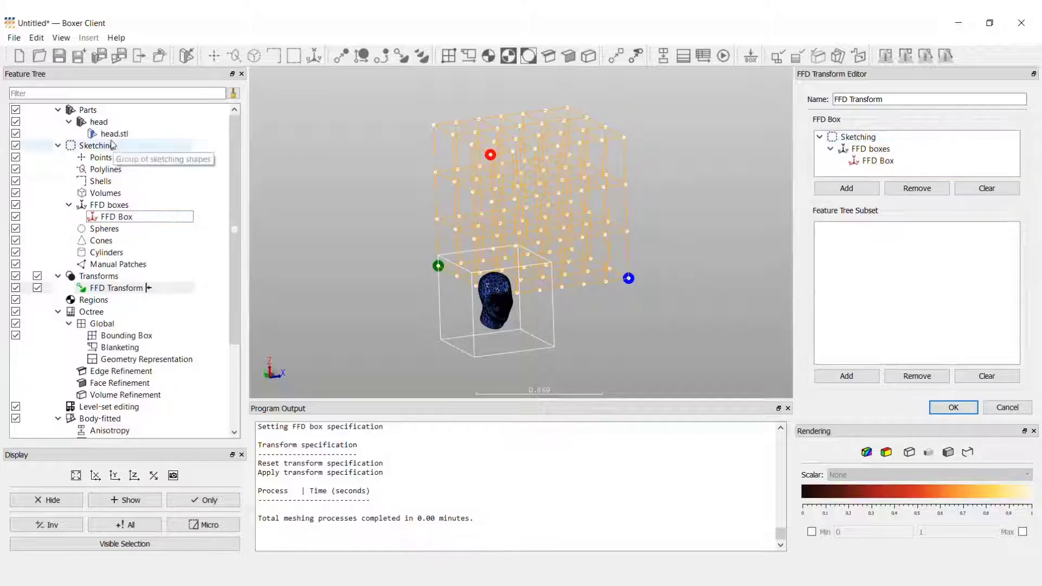
{"action": "left_click_drag", "start_coordinate": [117, 123], "coordinate": [842, 264]}
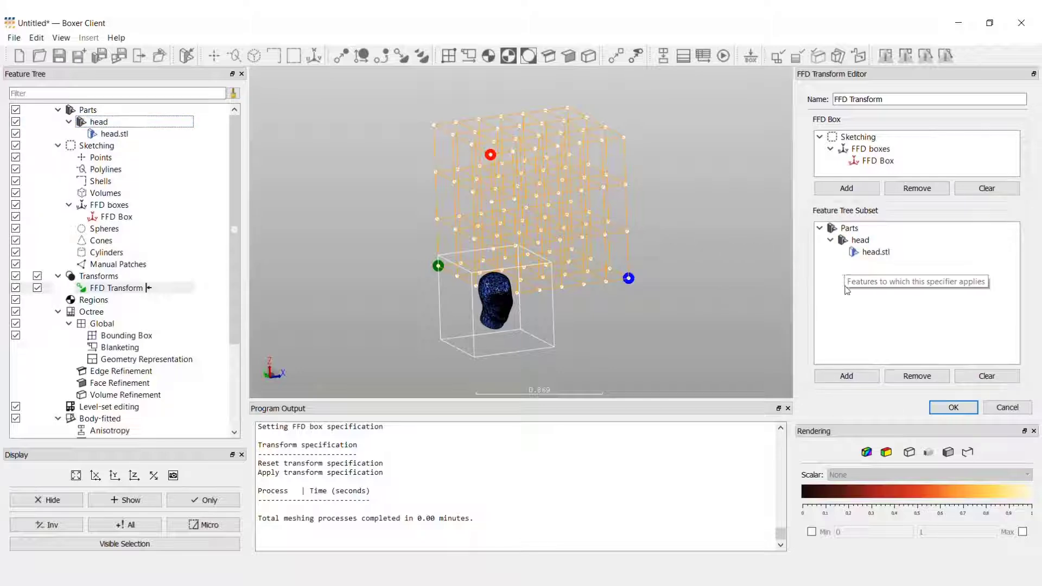
{"action": "left_click", "coordinate": [933, 408]}
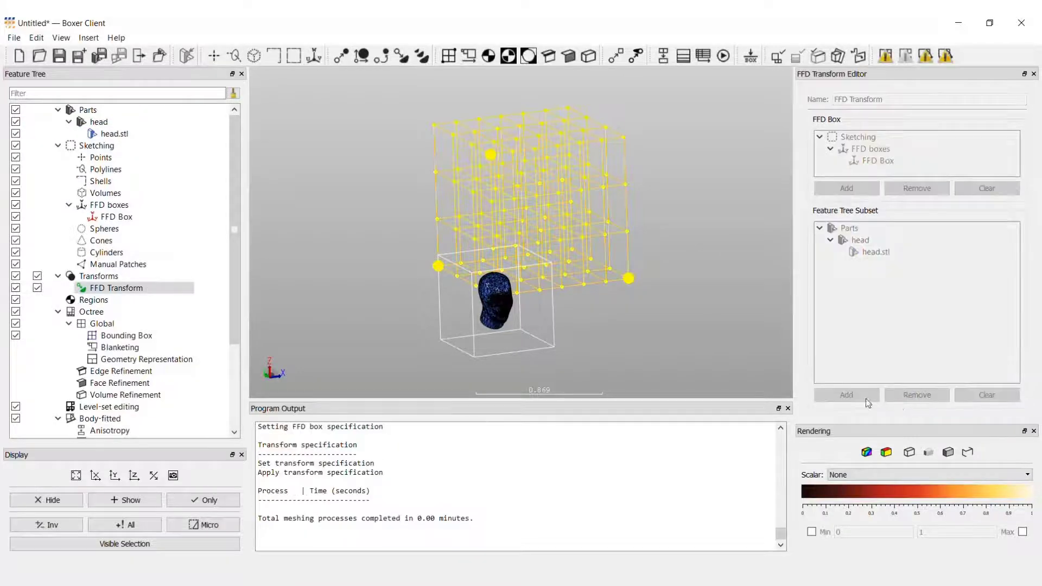
- Wrap the FFD Transform's geometry so the FFD box encloses the head, and fit the view to it
{"action": "right_click", "coordinate": [122, 289]}
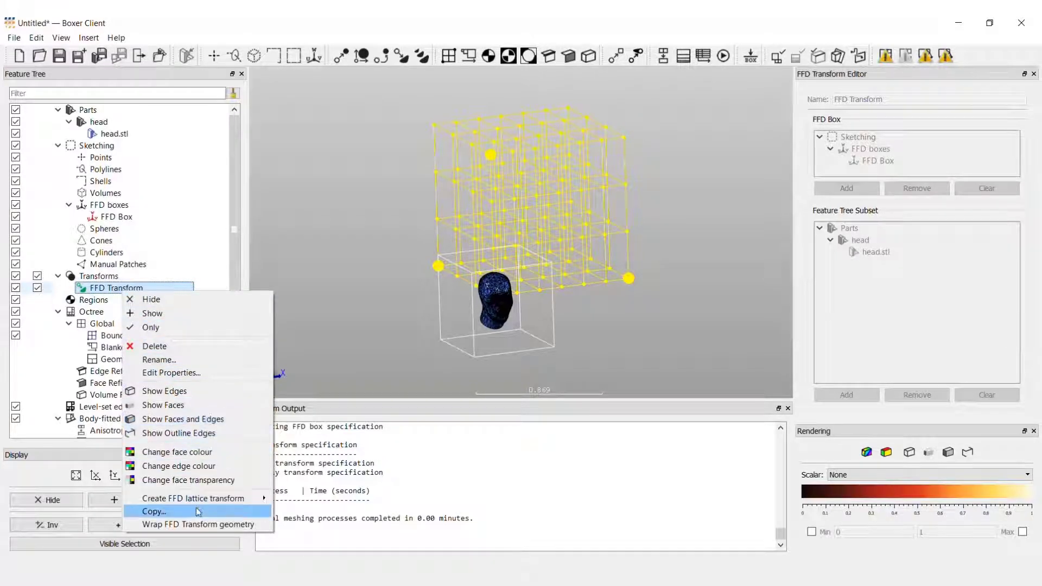
{"action": "left_click", "coordinate": [197, 525]}
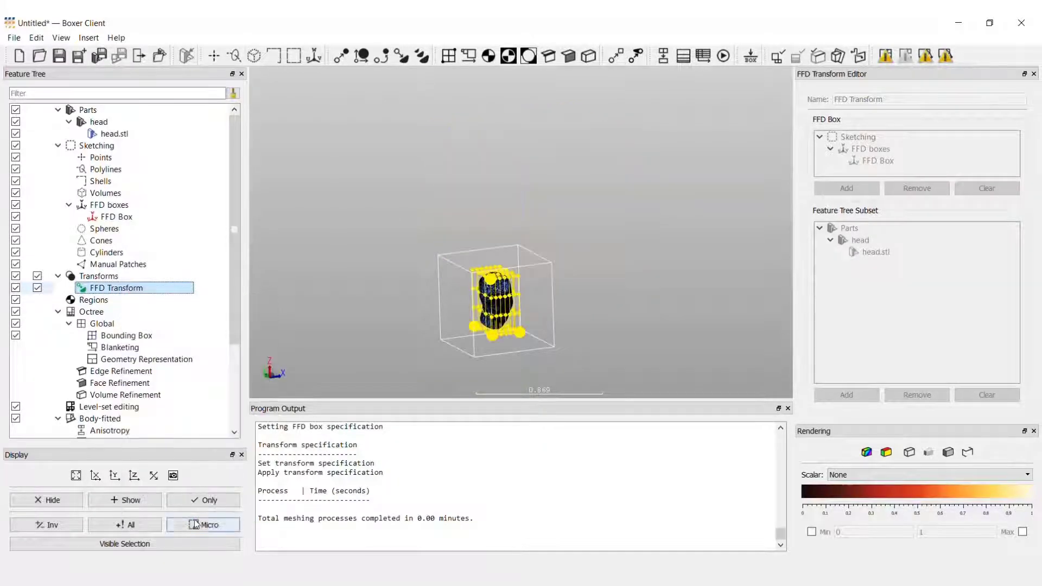
{"action": "left_click", "coordinate": [75, 475]}
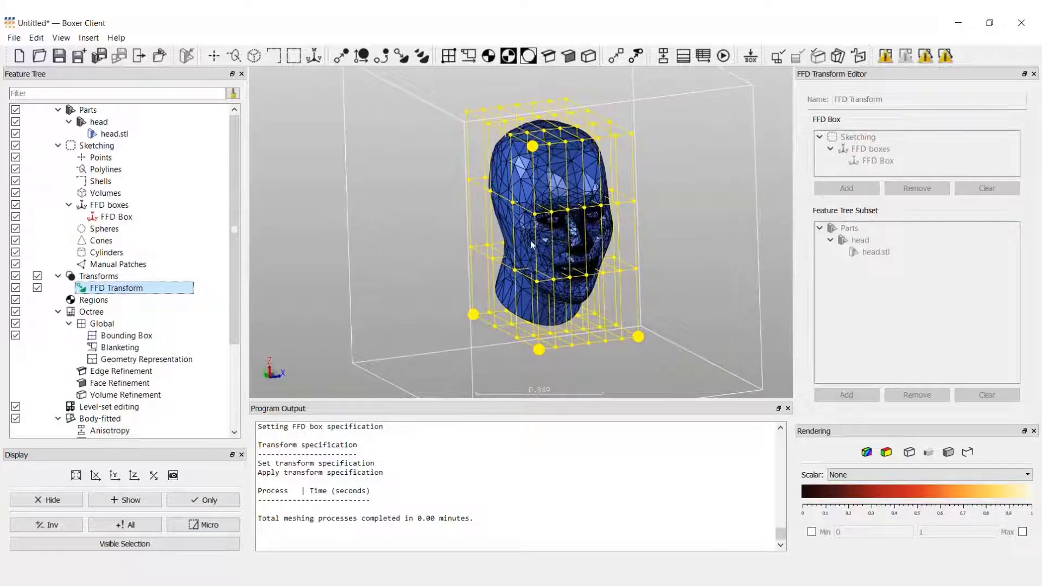
{"action": "left_click_drag", "start_coordinate": [532, 245], "coordinate": [555, 247]}
- Extend the FFD box along its V direction to an edge length of about 0.346
{"action": "left_click", "coordinate": [116, 217]}
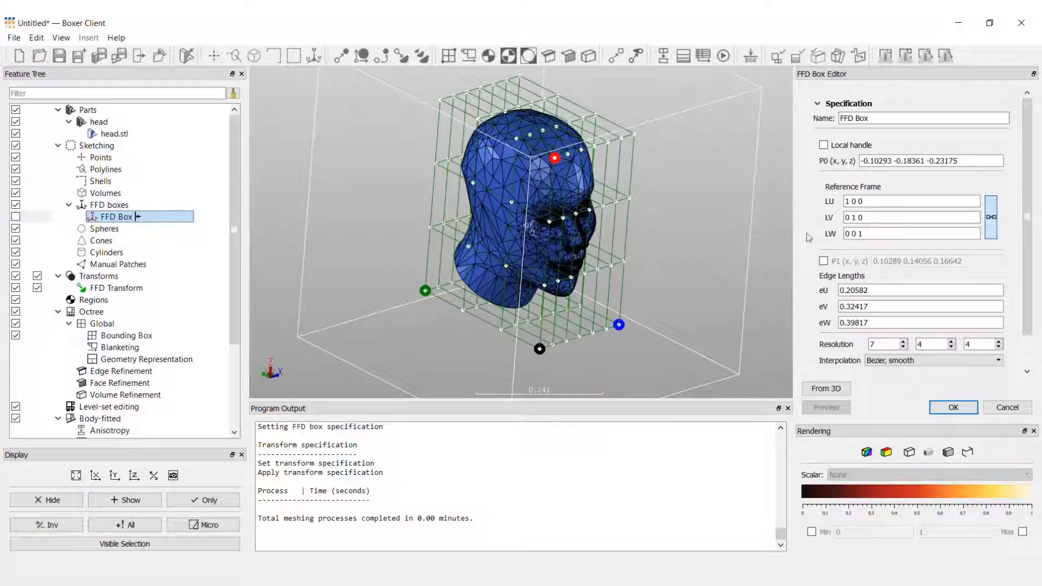
{"action": "left_click", "coordinate": [844, 290]}
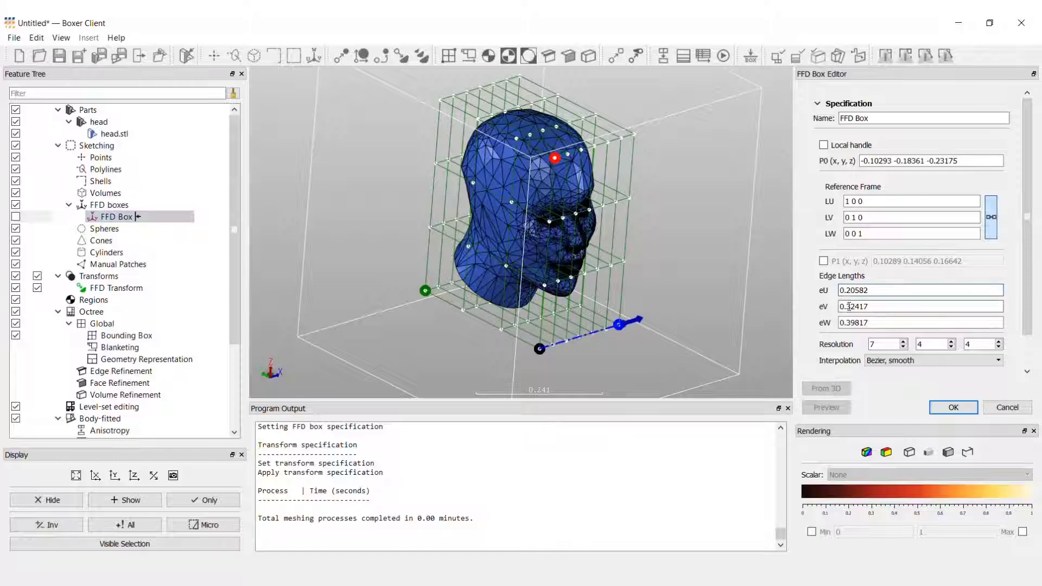
{"action": "left_click", "coordinate": [849, 306]}
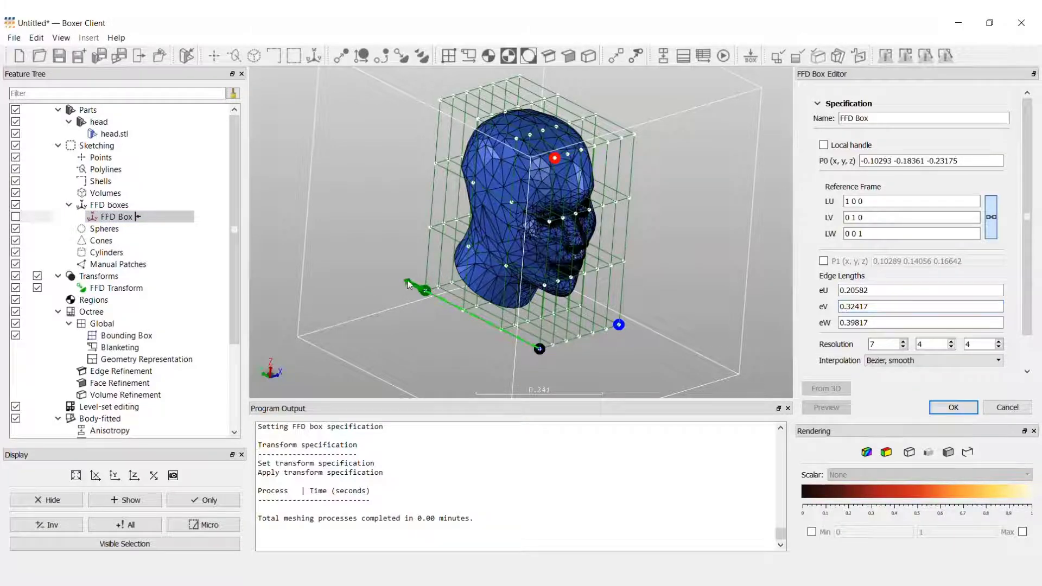
{"action": "left_click_drag", "start_coordinate": [413, 287], "coordinate": [397, 279]}
{"action": "left_click_drag", "start_coordinate": [470, 289], "coordinate": [492, 291]}
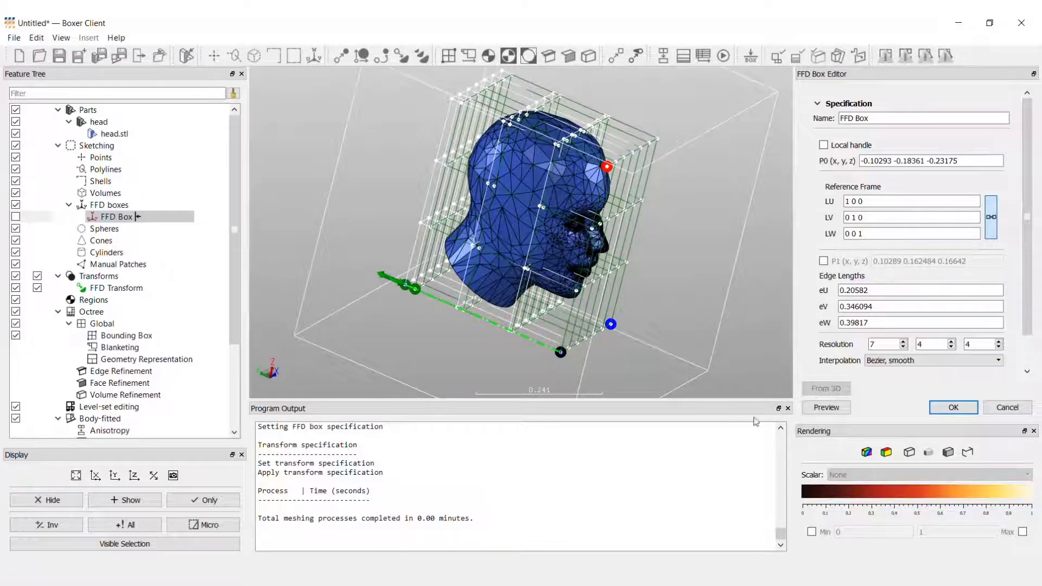
{"action": "left_click", "coordinate": [954, 407]}
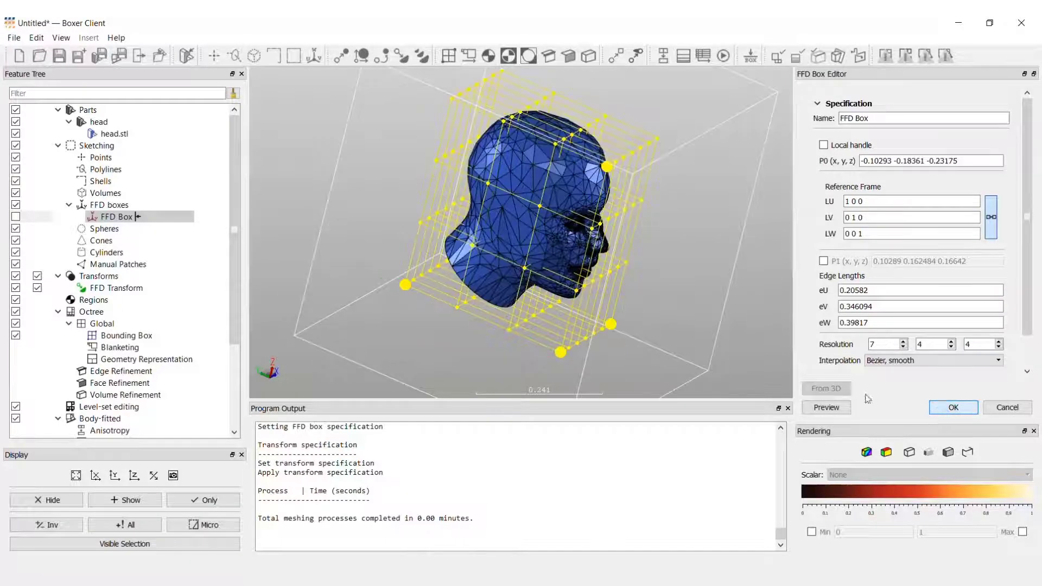
- Accept the FFD box edits and create an FFD lattice translation under the FFD Transform
{"action": "left_click_drag", "start_coordinate": [647, 309], "coordinate": [594, 301]}
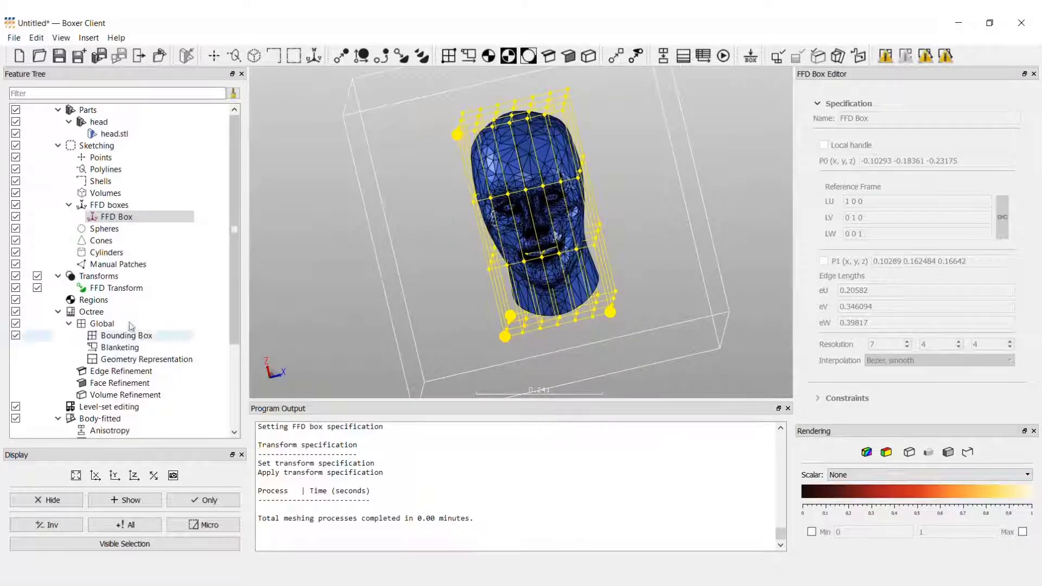
{"action": "left_click", "coordinate": [123, 219]}
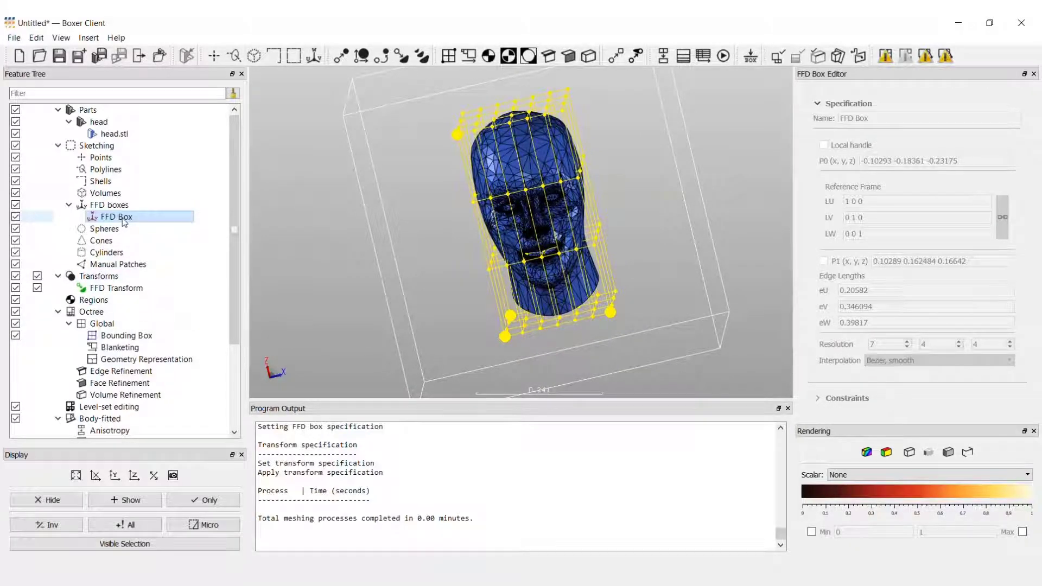
{"action": "right_click", "coordinate": [117, 287]}
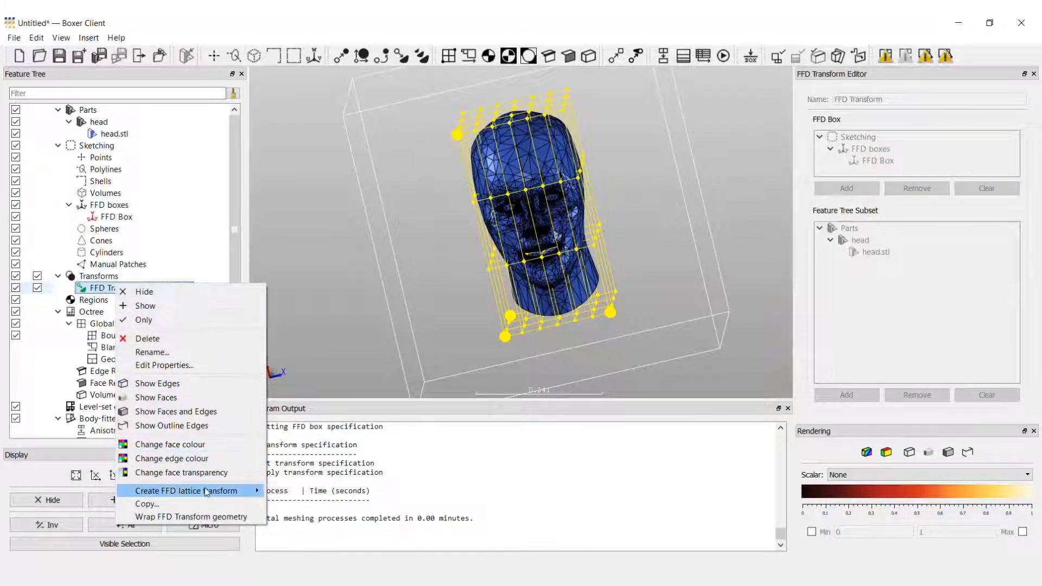
{"action": "mouse_move", "coordinate": [206, 492]}
{"action": "left_click", "coordinate": [301, 492]}
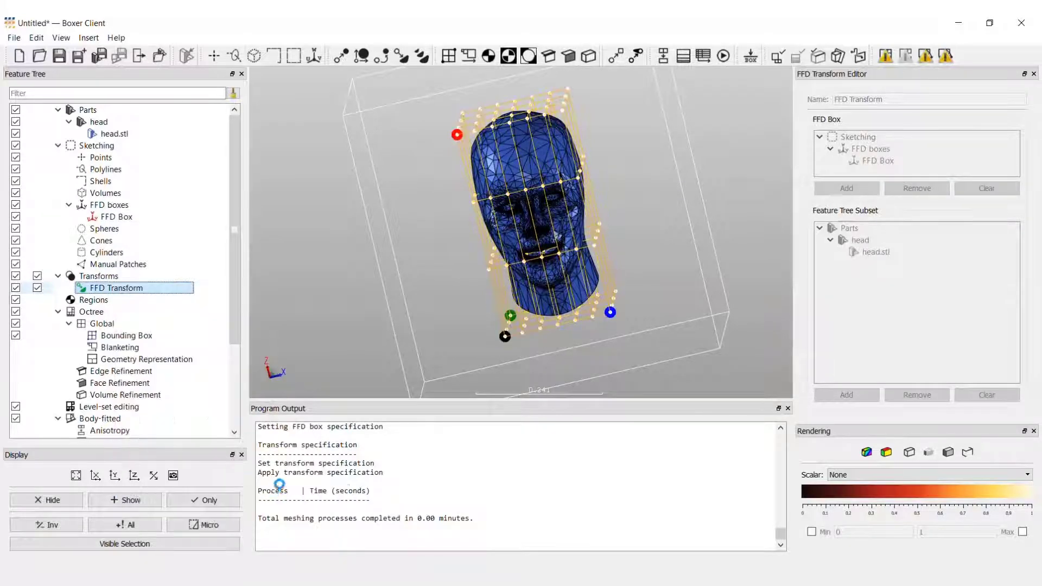
{"action": "left_click_drag", "start_coordinate": [464, 318], "coordinate": [498, 312]}
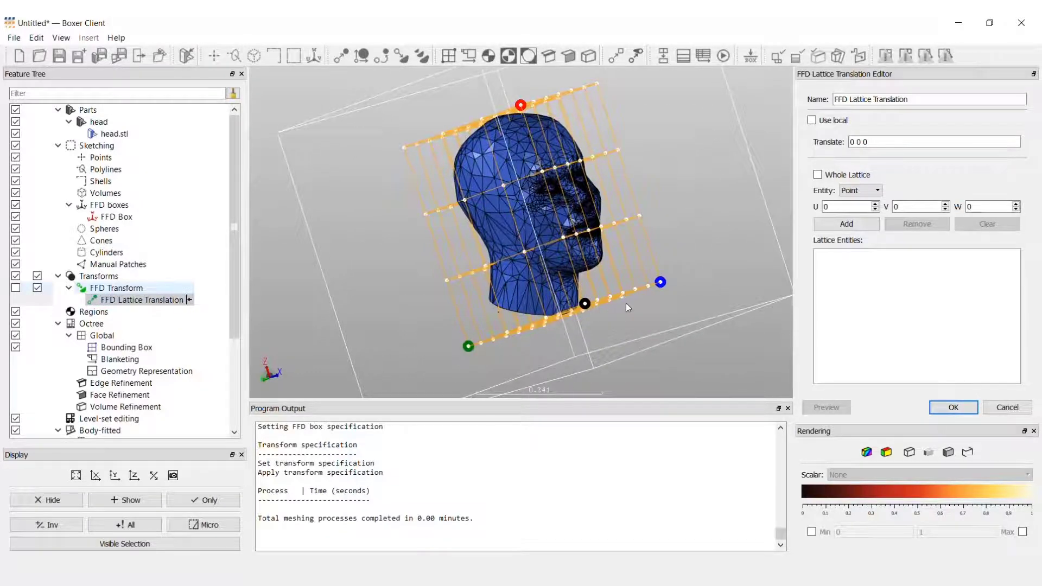
{"action": "mouse_move", "coordinate": [627, 303]}
{"action": "left_mouse_down"}
{"action": "mouse_move", "coordinate": [592, 315]}
{"action": "mouse_move", "coordinate": [620, 312]}
{"action": "left_mouse_up"}
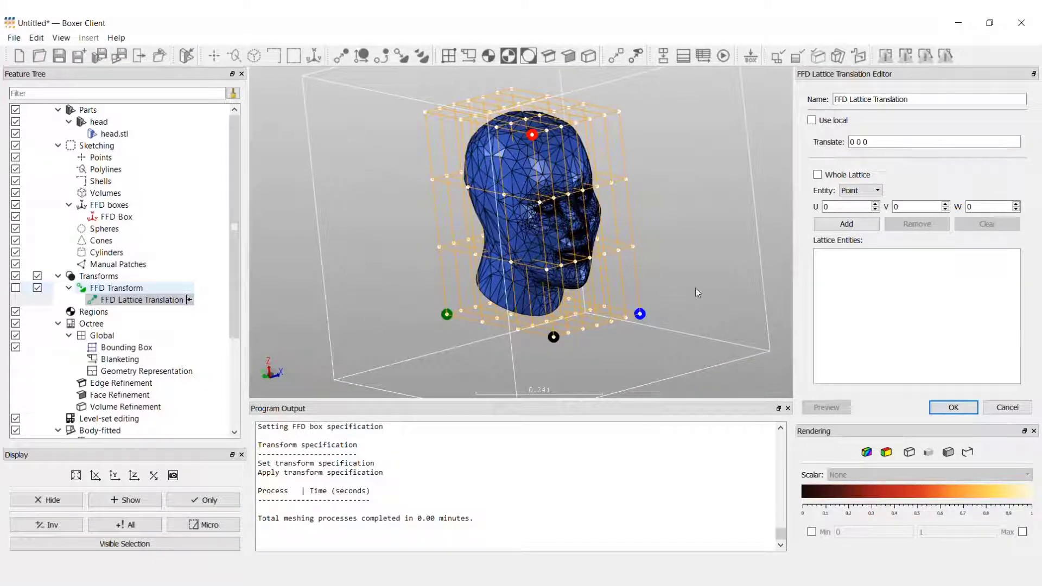
{"action": "left_click", "coordinate": [863, 191]}
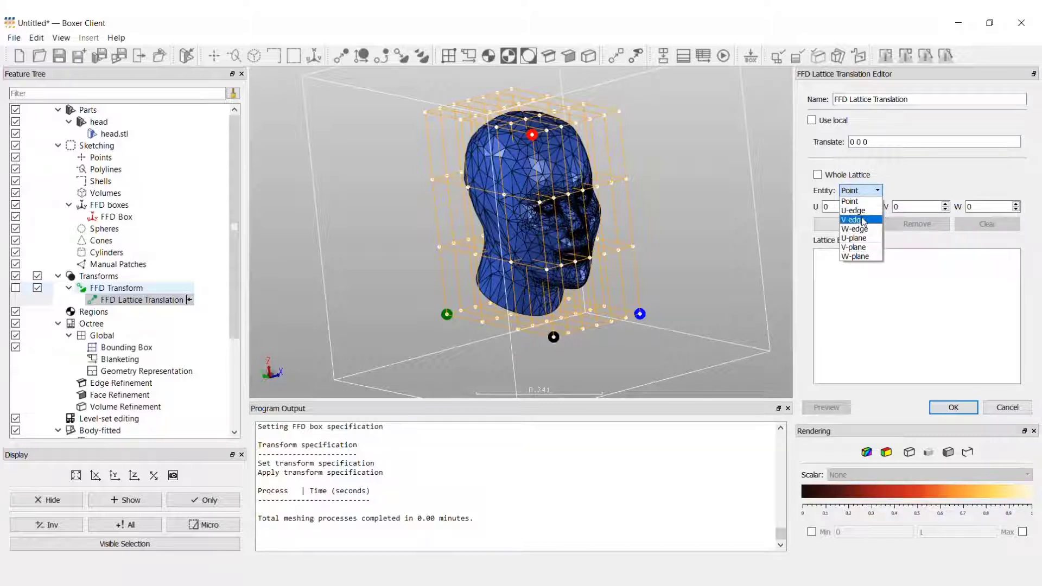
{"action": "left_click", "coordinate": [862, 220]}
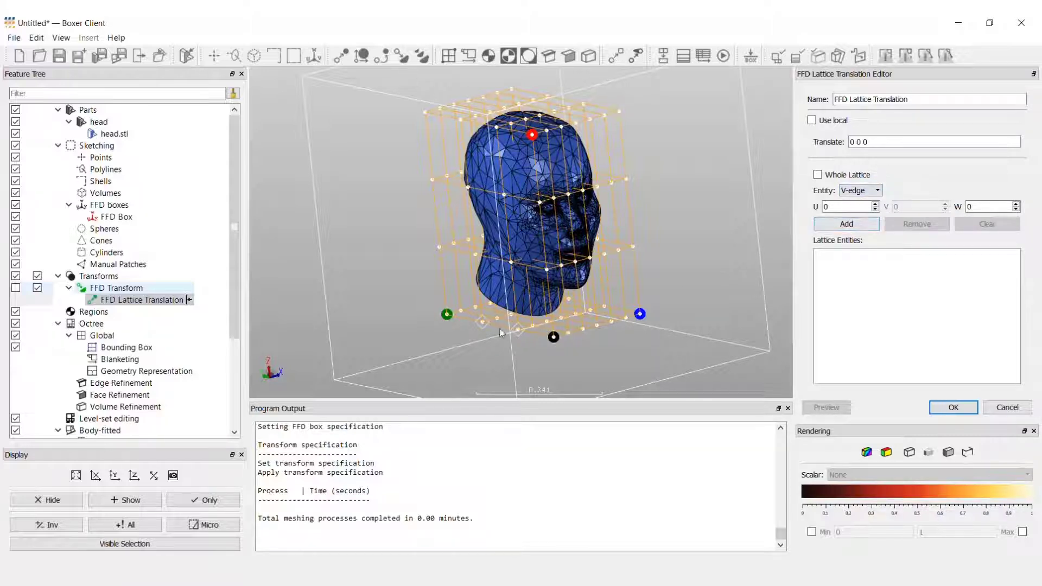
{"action": "left_click", "coordinate": [876, 205]}
{"action": "left_click", "coordinate": [875, 210]}
- Add W-plane 1 to the lattice entities of the FFD lattice translation
{"action": "left_click", "coordinate": [861, 190]}
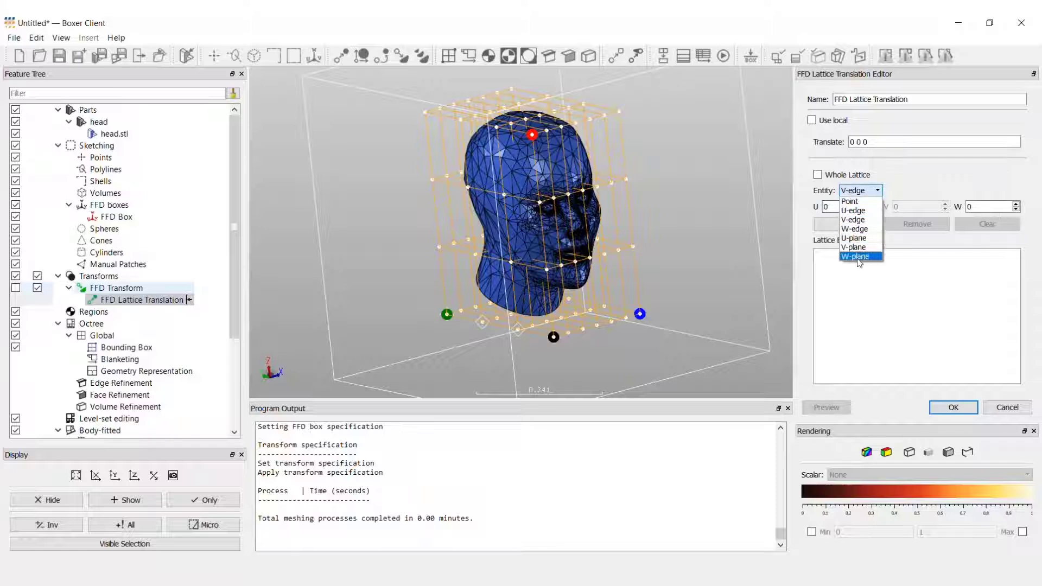
{"action": "left_click", "coordinate": [859, 257]}
{"action": "left_click", "coordinate": [996, 210]}
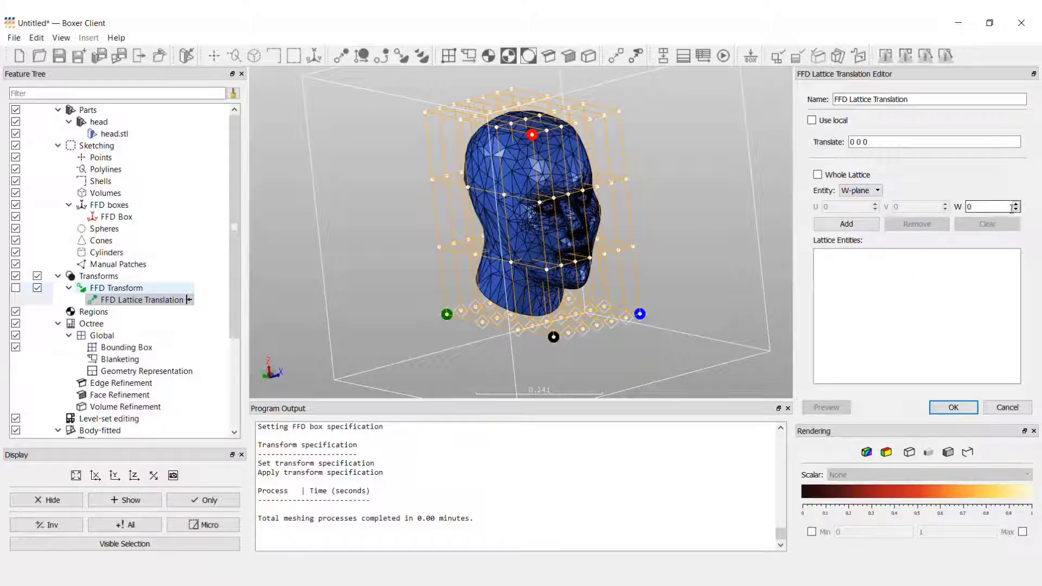
{"action": "left_click", "coordinate": [1016, 205]}
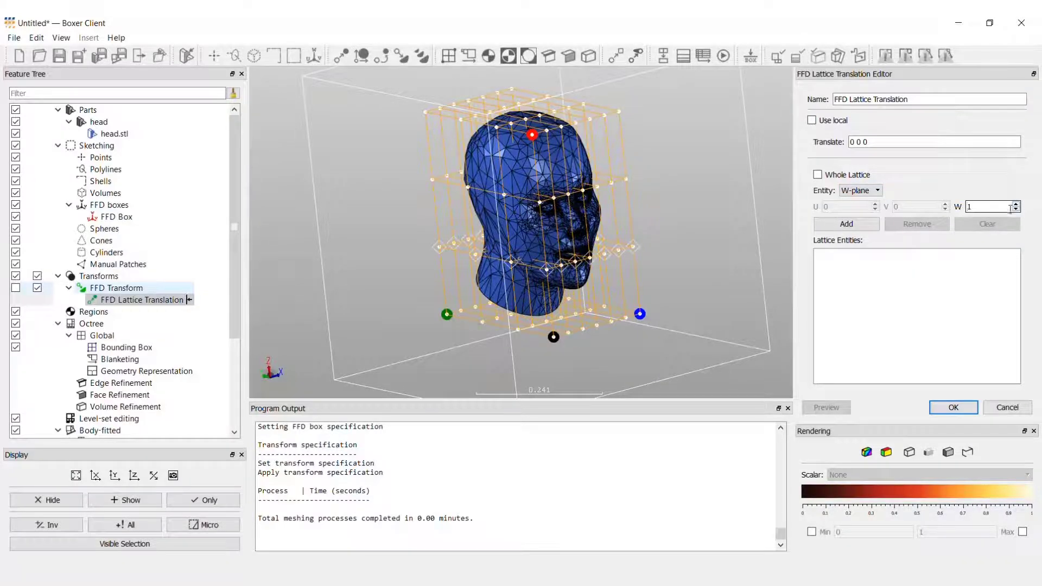
{"action": "left_click", "coordinate": [861, 228]}
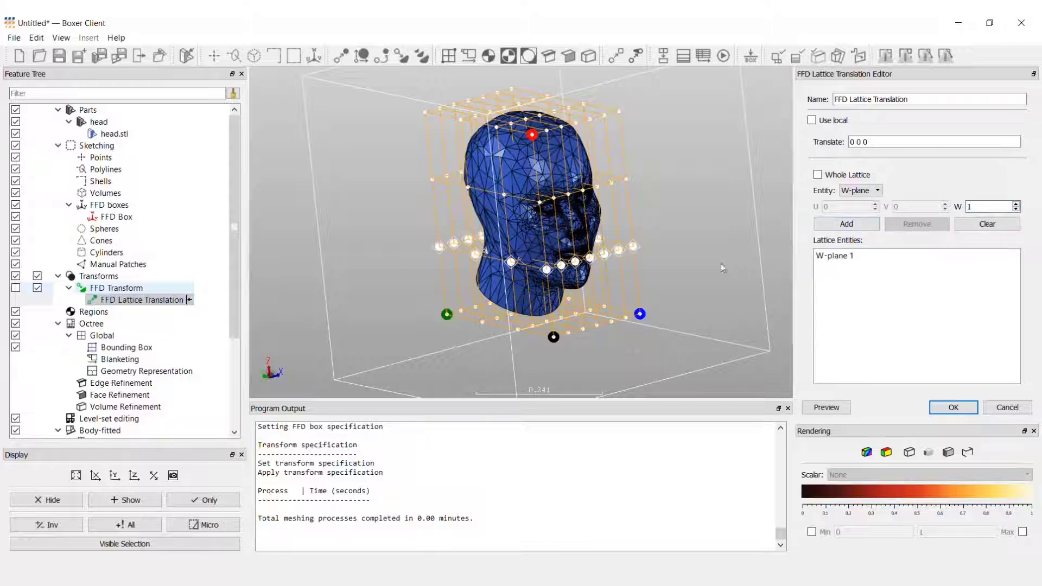
- Move the chosen lattice plane by about -0.052 along Y, preview the deformed head and accept the translation
{"action": "left_click", "coordinate": [864, 143]}
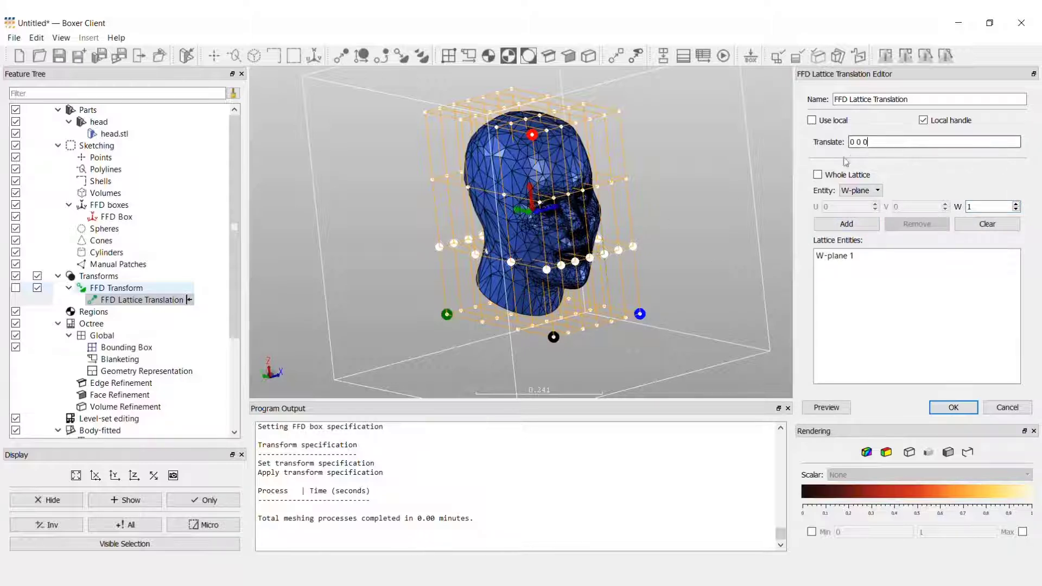
{"action": "left_click_drag", "start_coordinate": [522, 246], "coordinate": [526, 214]}
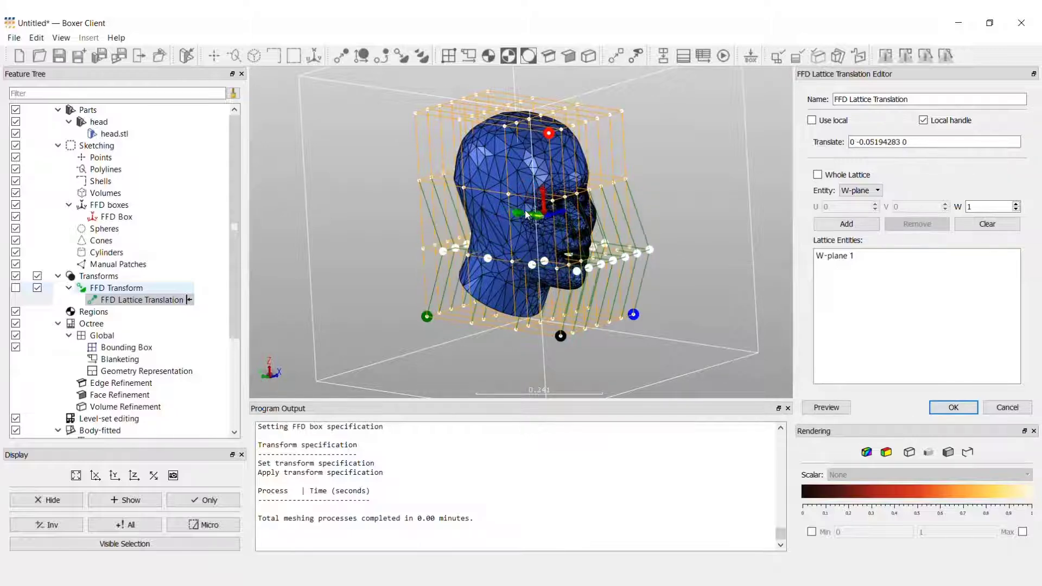
{"action": "mouse_move", "coordinate": [577, 272]}
{"action": "left_mouse_down"}
{"action": "mouse_move", "coordinate": [597, 268]}
{"action": "mouse_move", "coordinate": [587, 273]}
{"action": "left_mouse_up"}
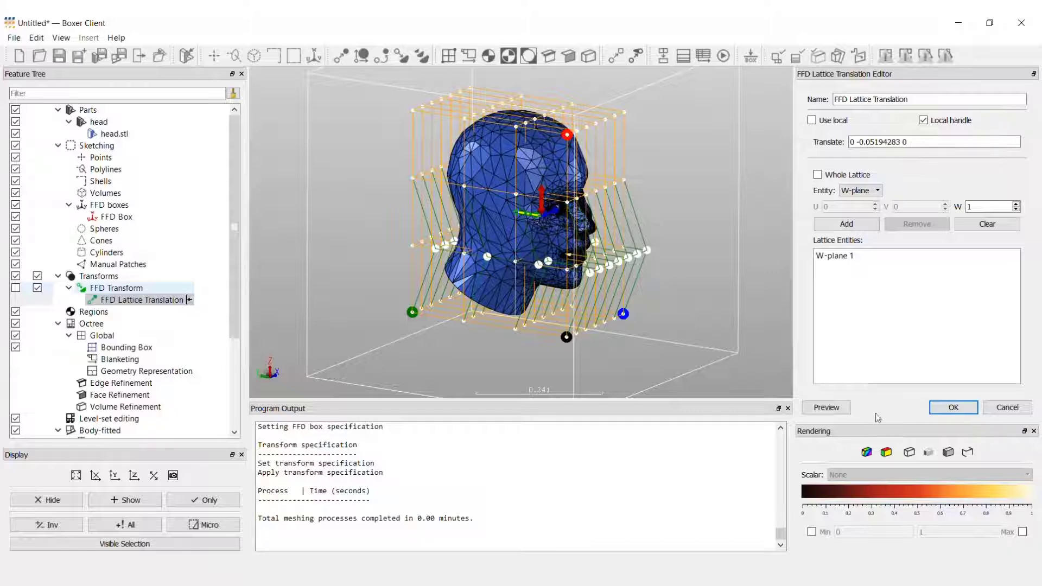
{"action": "left_click", "coordinate": [848, 411]}
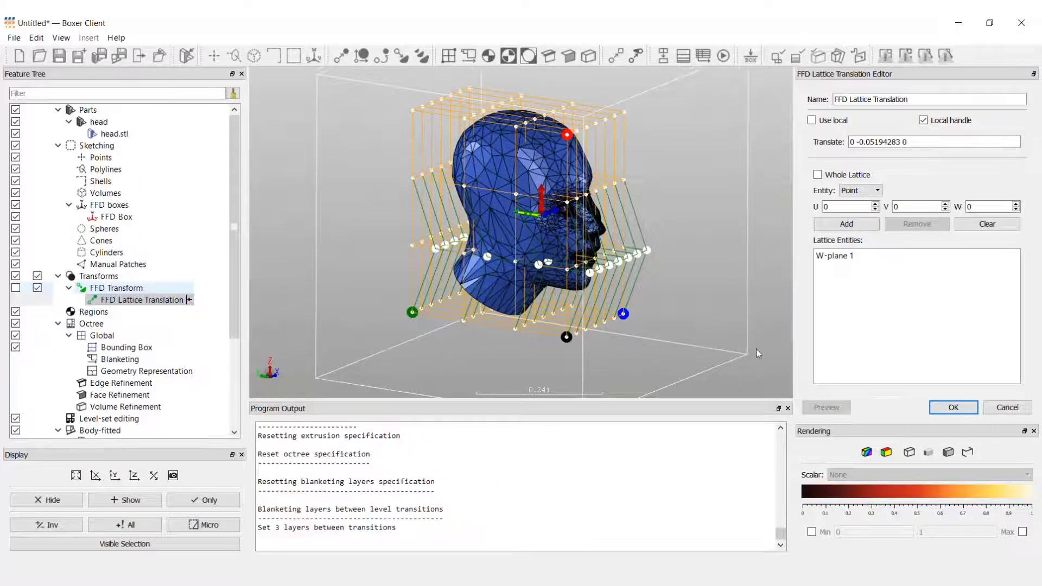
{"action": "left_click", "coordinate": [954, 407]}
- Create an FFD lattice rotation under the FFD Transform
{"action": "left_click_drag", "start_coordinate": [645, 308], "coordinate": [624, 310]}
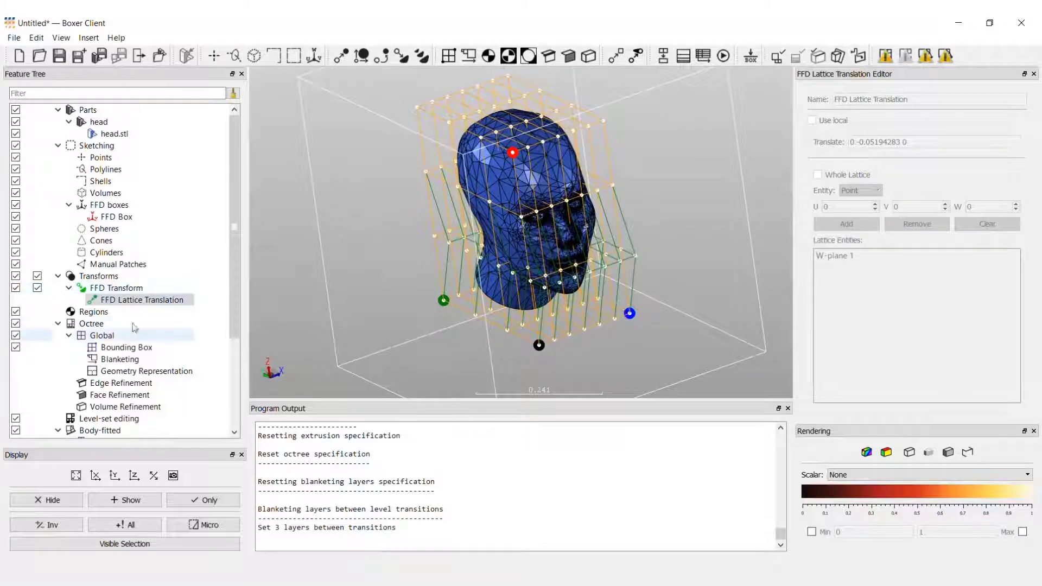
{"action": "right_click", "coordinate": [121, 293]}
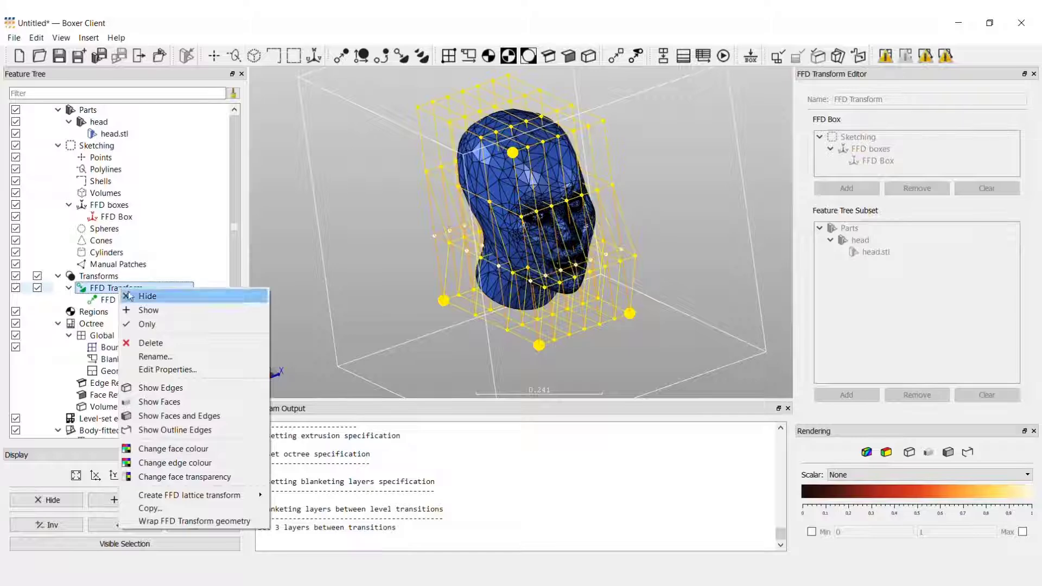
{"action": "mouse_move", "coordinate": [200, 493]}
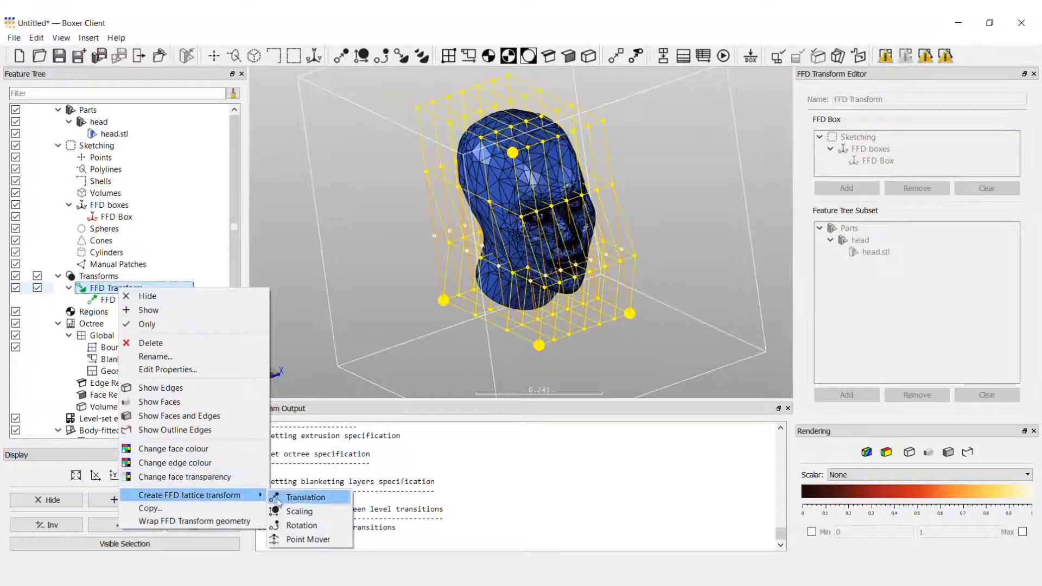
{"action": "left_click", "coordinate": [297, 526]}
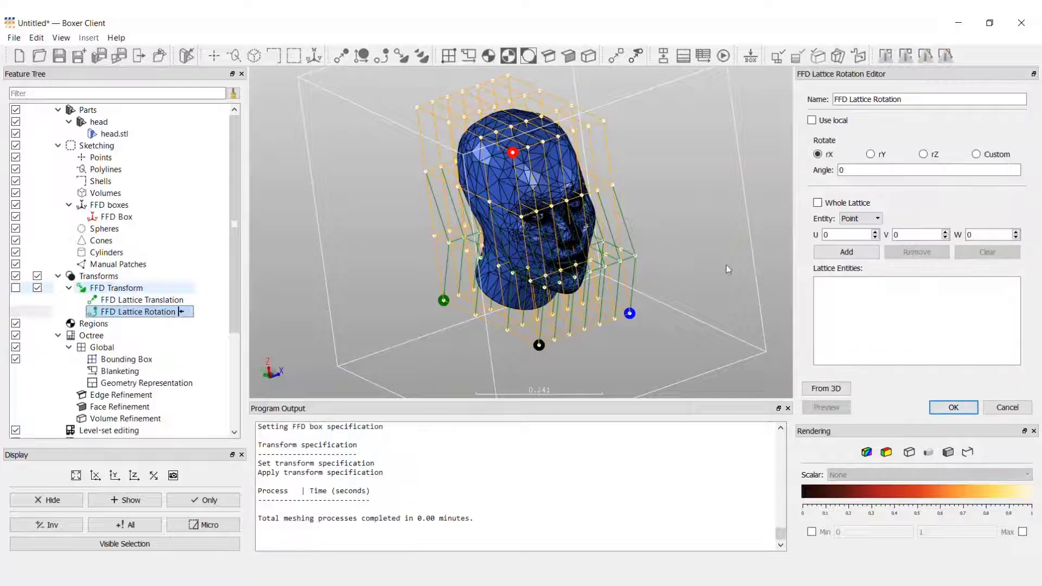
- Add V-plane 2 and V-plane 3 to the lattice entities of the FFD lattice rotation
{"action": "left_click", "coordinate": [865, 220]}
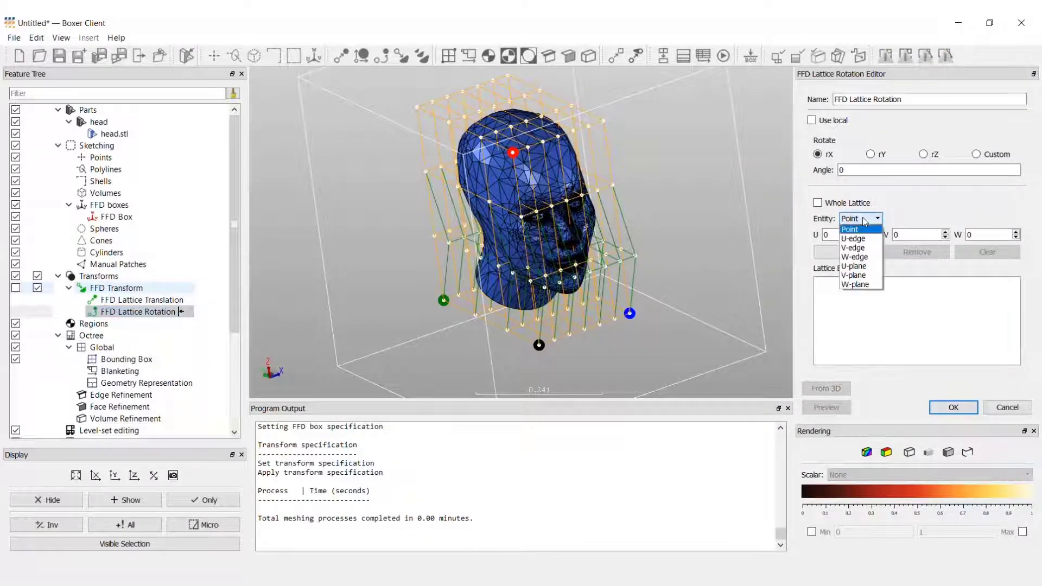
{"action": "left_click", "coordinate": [861, 275]}
{"action": "left_click_drag", "start_coordinate": [560, 247], "coordinate": [601, 243]}
{"action": "left_click", "coordinate": [917, 235]}
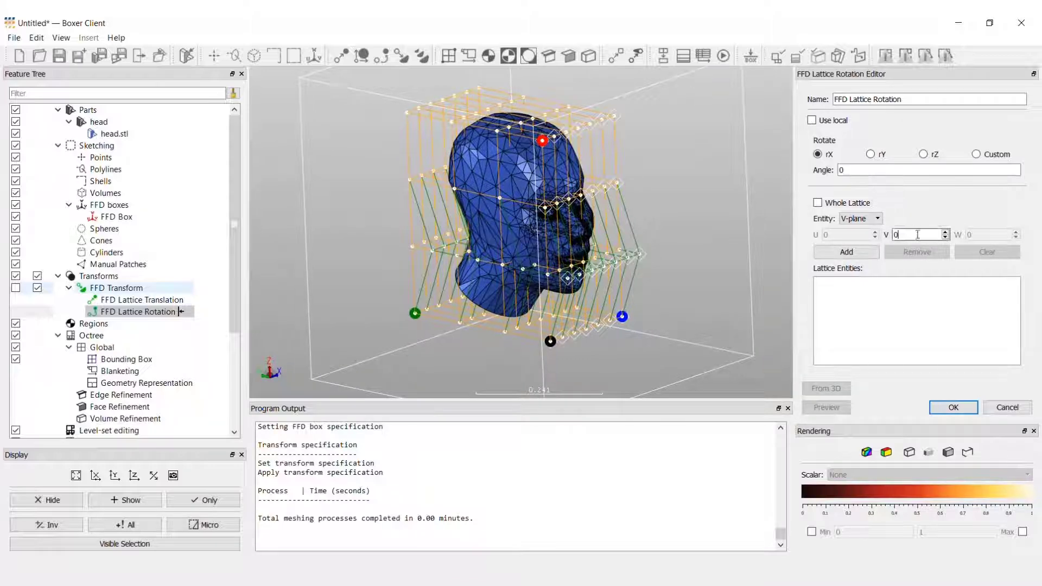
{"action": "left_click", "coordinate": [946, 233]}
{"action": "left_click", "coordinate": [946, 233]}
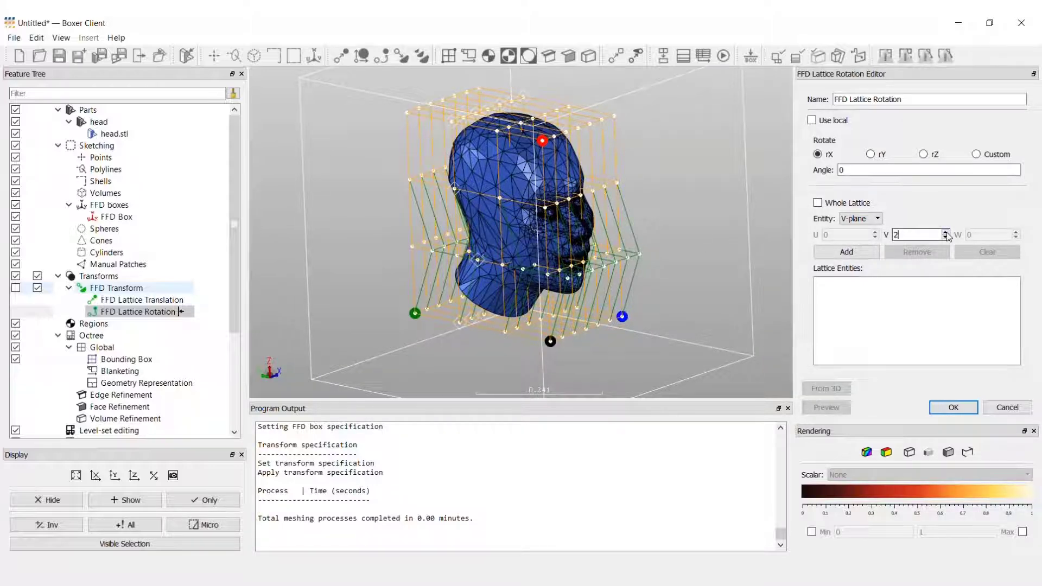
{"action": "left_click", "coordinate": [869, 253]}
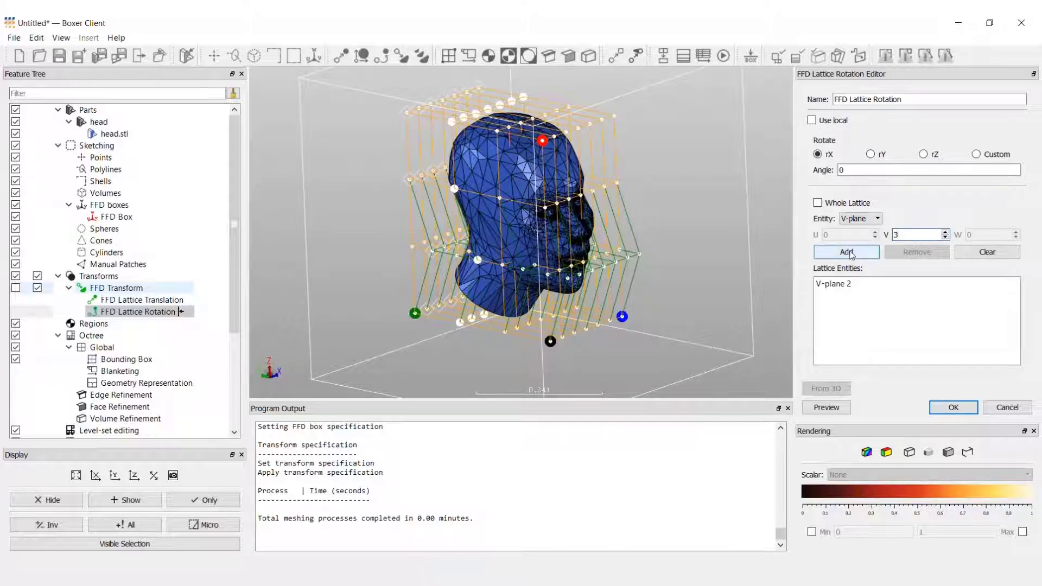
{"action": "left_click", "coordinate": [869, 252]}
- Try the rY and rZ axes for the lattice rotation and return to rX
{"action": "left_click_drag", "start_coordinate": [588, 260], "coordinate": [604, 256]}
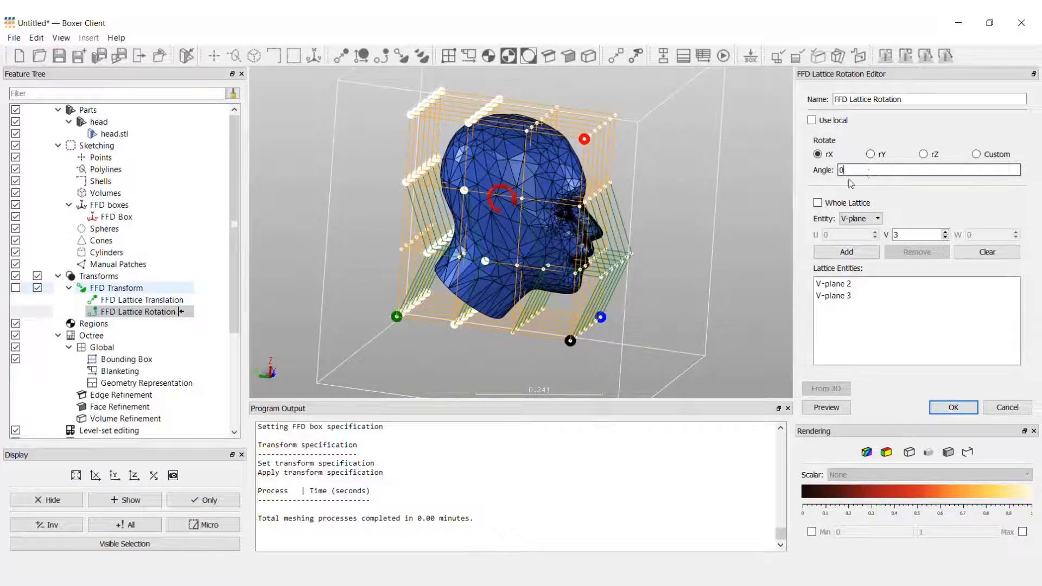
{"action": "left_click_drag", "start_coordinate": [520, 246], "coordinate": [752, 172]}
{"action": "left_click", "coordinate": [871, 155]}
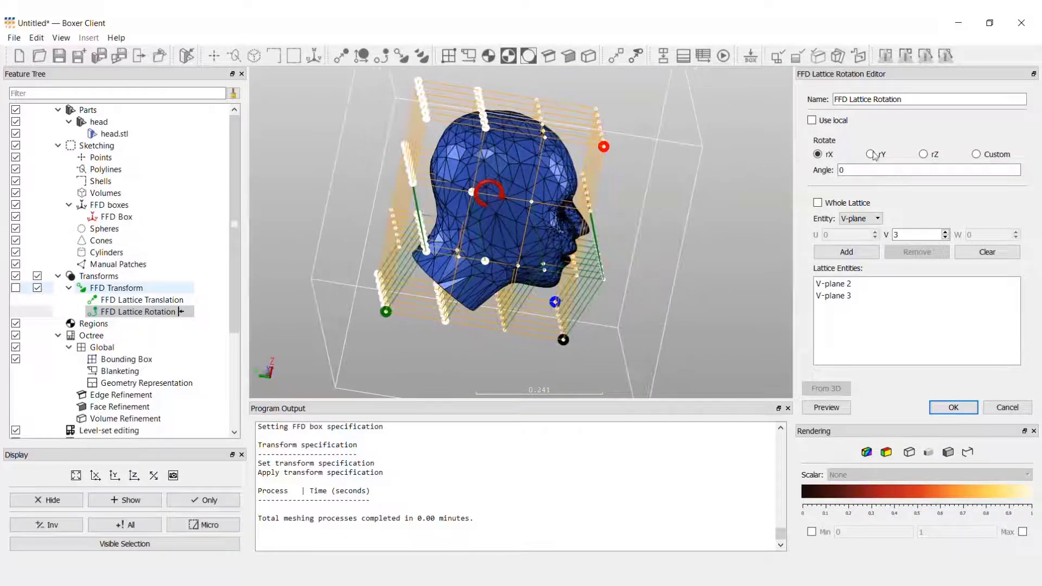
{"action": "left_click_drag", "start_coordinate": [543, 260], "coordinate": [581, 241]}
{"action": "left_click", "coordinate": [924, 154]}
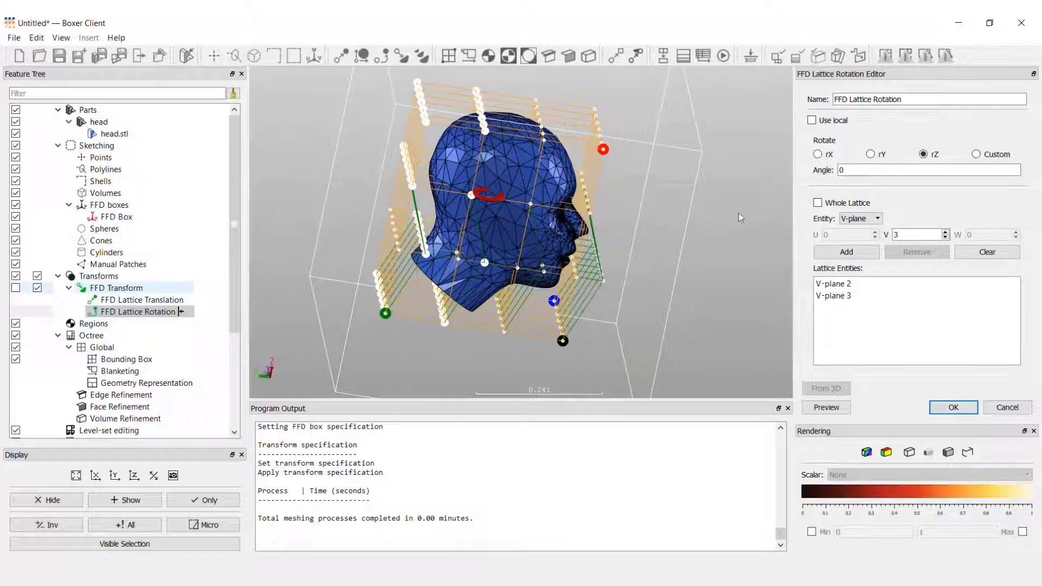
{"action": "left_click", "coordinate": [818, 155]}
- Set the rX angle to 10, fine-tune it to about 9.81 with the rotation handle, preview the deformation and accept the rotation
{"action": "double_click", "coordinate": [841, 170]}
{"action": "type", "text": "10"}
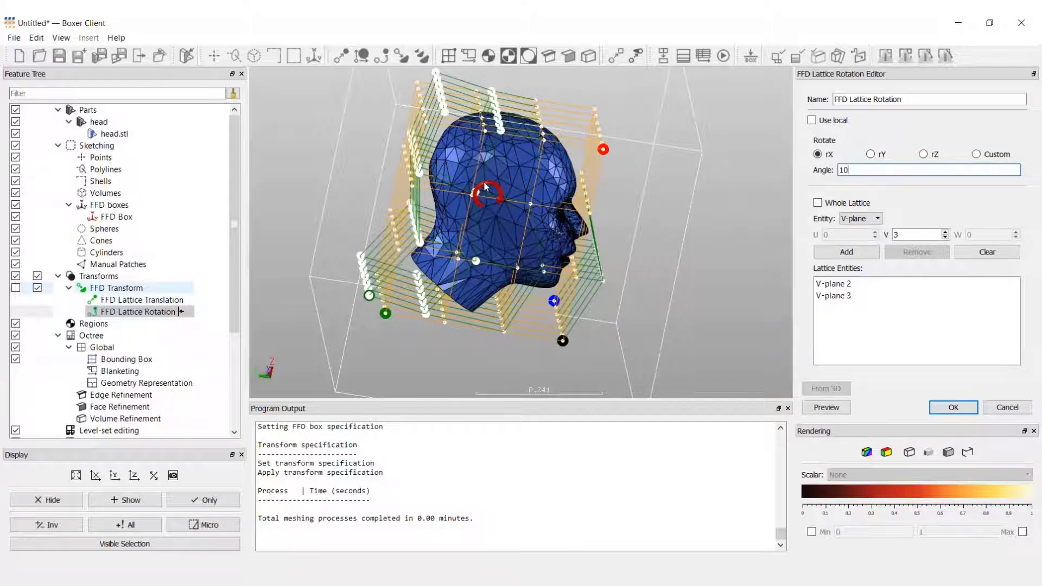
{"action": "mouse_move", "coordinate": [485, 187]}
{"action": "left_mouse_down"}
{"action": "mouse_move", "coordinate": [474, 190]}
{"action": "mouse_move", "coordinate": [485, 185]}
{"action": "left_mouse_up"}
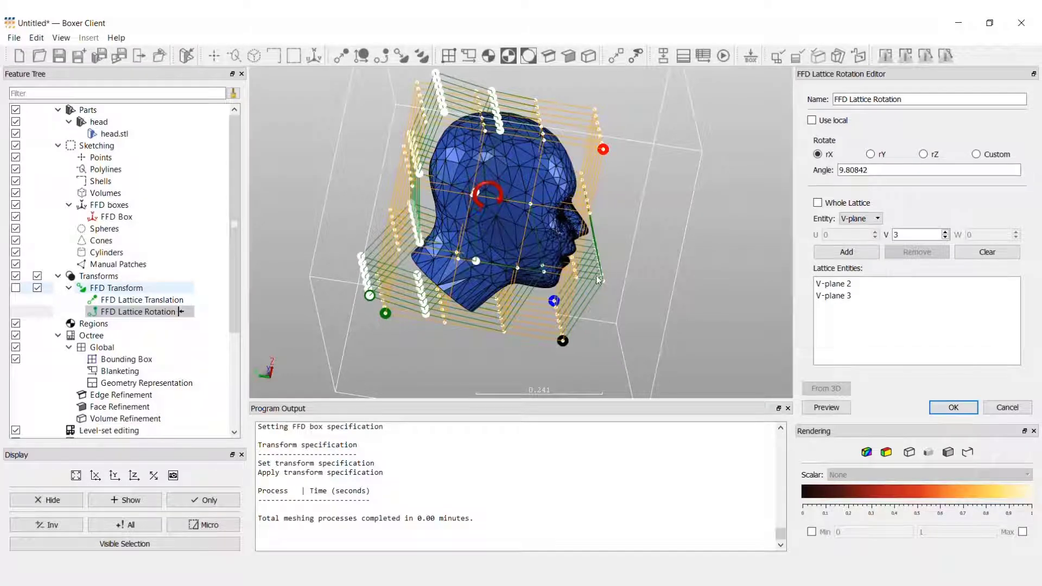
{"action": "middle_click_drag", "start_coordinate": [600, 280], "coordinate": [568, 266]}
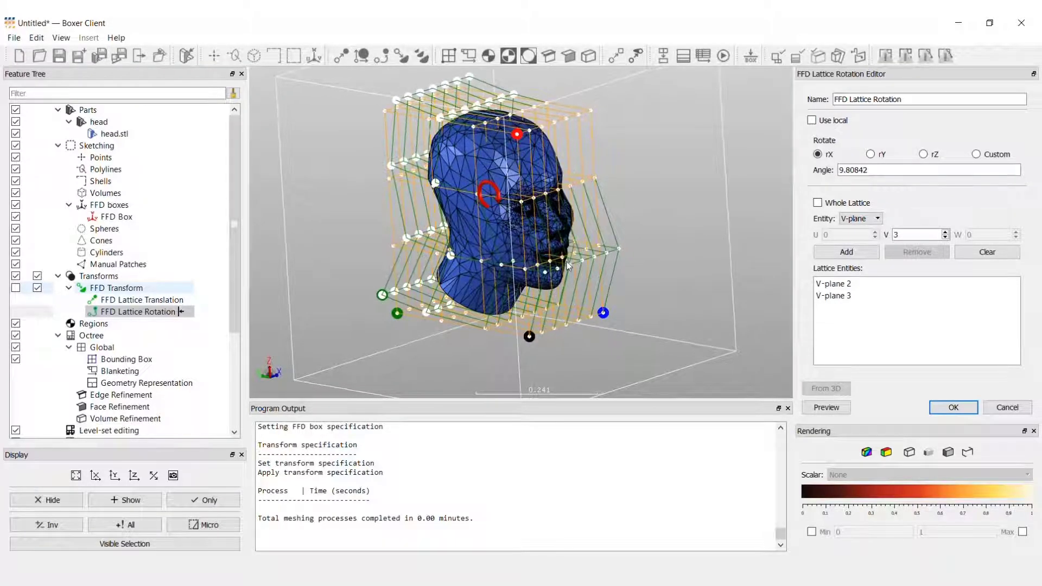
{"action": "left_click", "coordinate": [809, 408]}
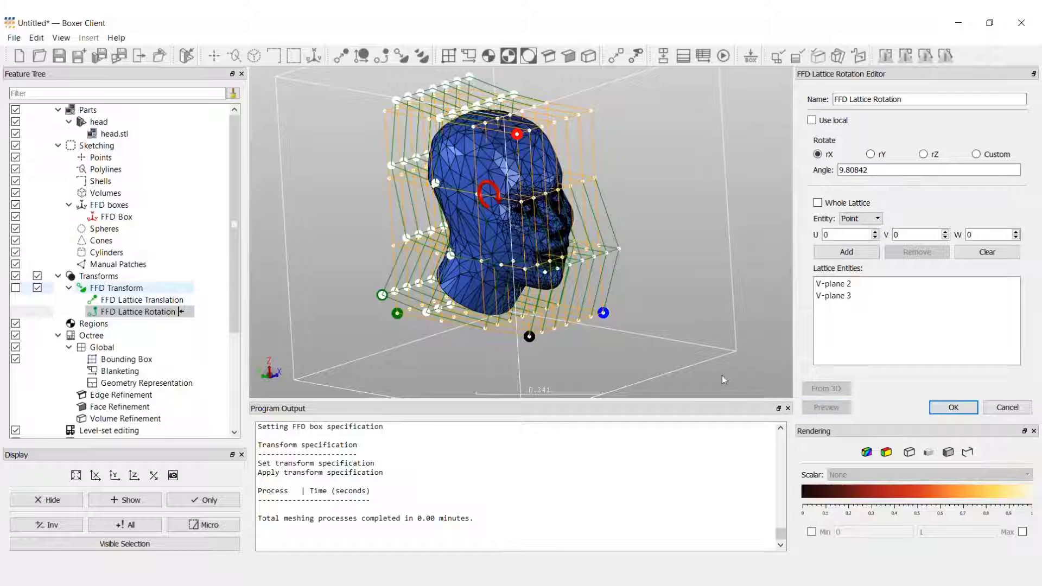
{"action": "mouse_move", "coordinate": [559, 292]}
{"action": "middle_mouse_down"}
{"action": "mouse_move", "coordinate": [468, 291]}
{"action": "mouse_move", "coordinate": [567, 296]}
{"action": "middle_mouse_up"}
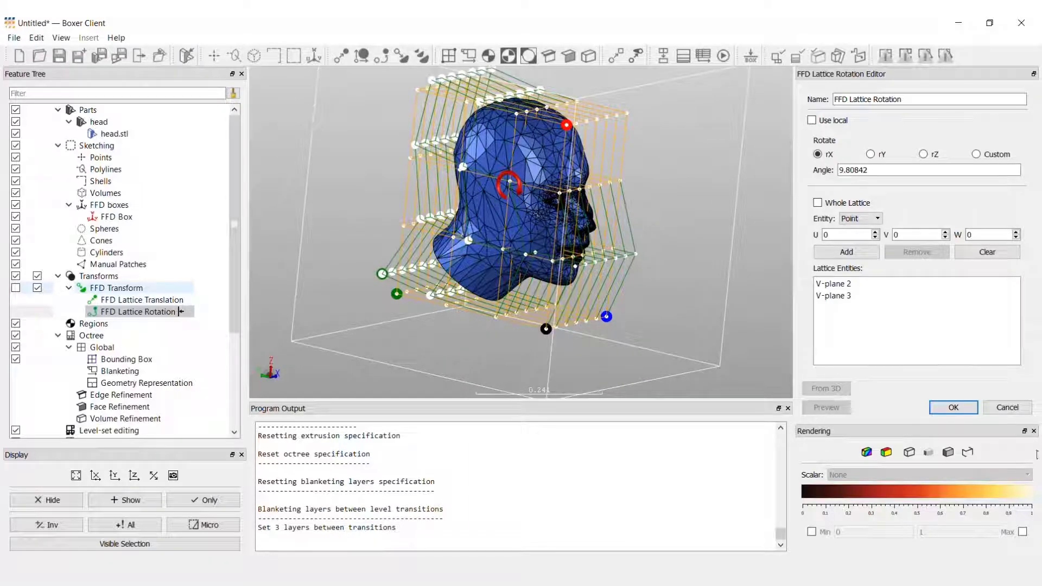
{"action": "left_click", "coordinate": [954, 408]}
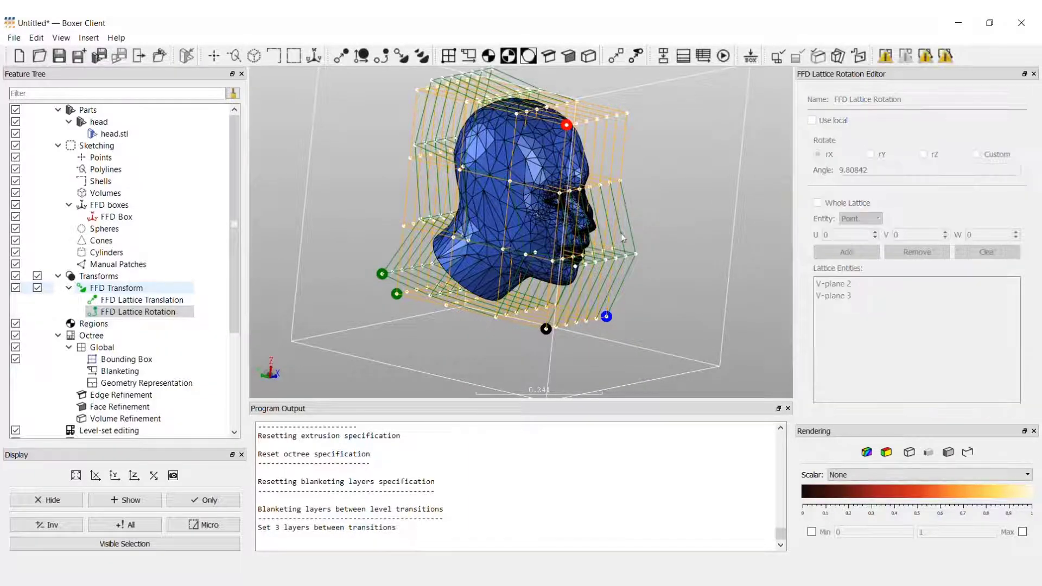
{"action": "middle_click_drag", "start_coordinate": [622, 237], "coordinate": [565, 235]}
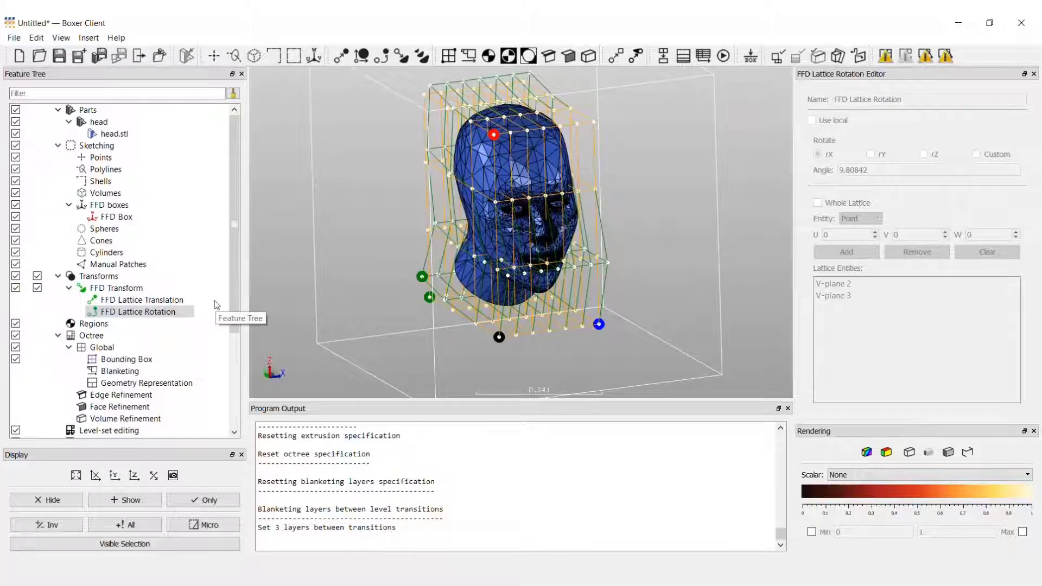
{"action": "scroll", "coordinate": [217, 305], "scroll_direction": "down", "scroll_amount": 4}
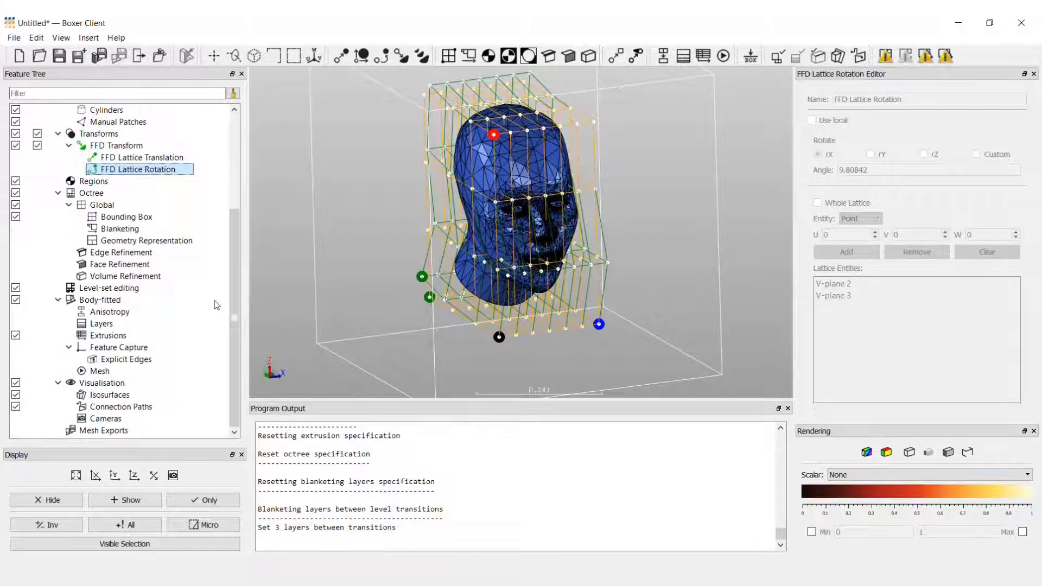
{"action": "scroll", "coordinate": [217, 304], "scroll_direction": "up", "scroll_amount": 4}
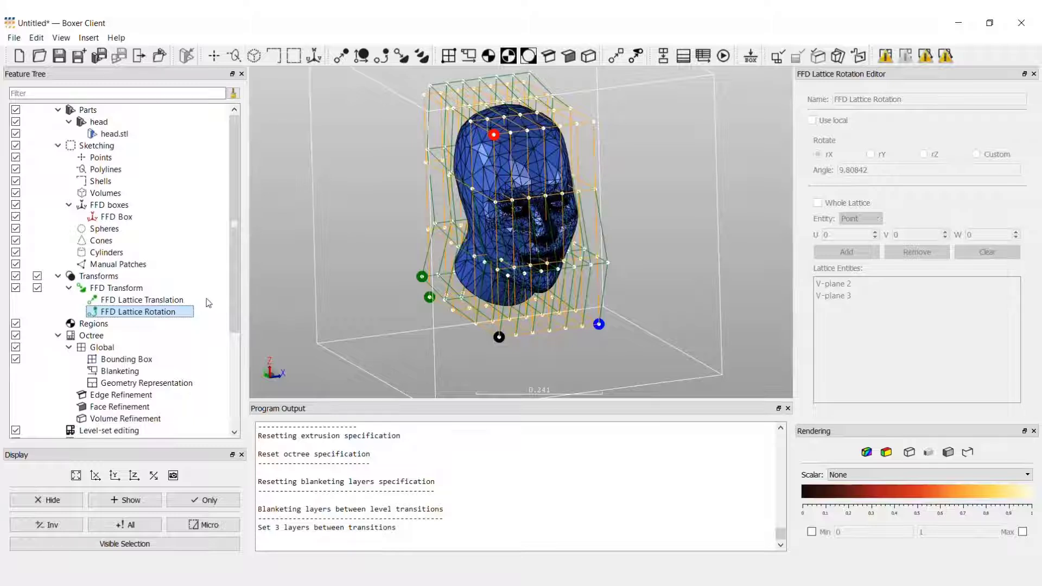
{"action": "left_click", "coordinate": [14, 37]}
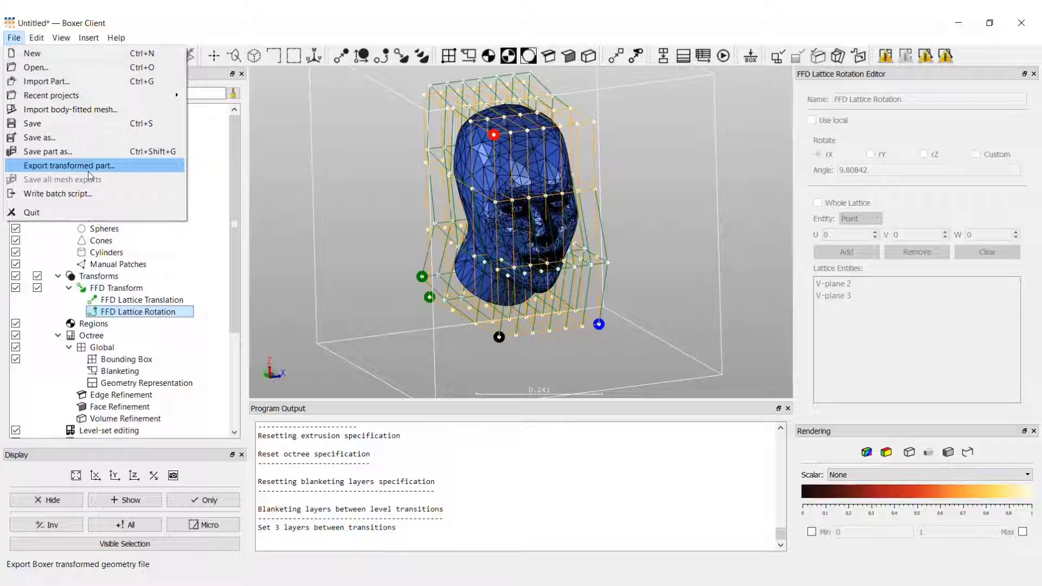
{"action": "left_click", "coordinate": [540, 30]}
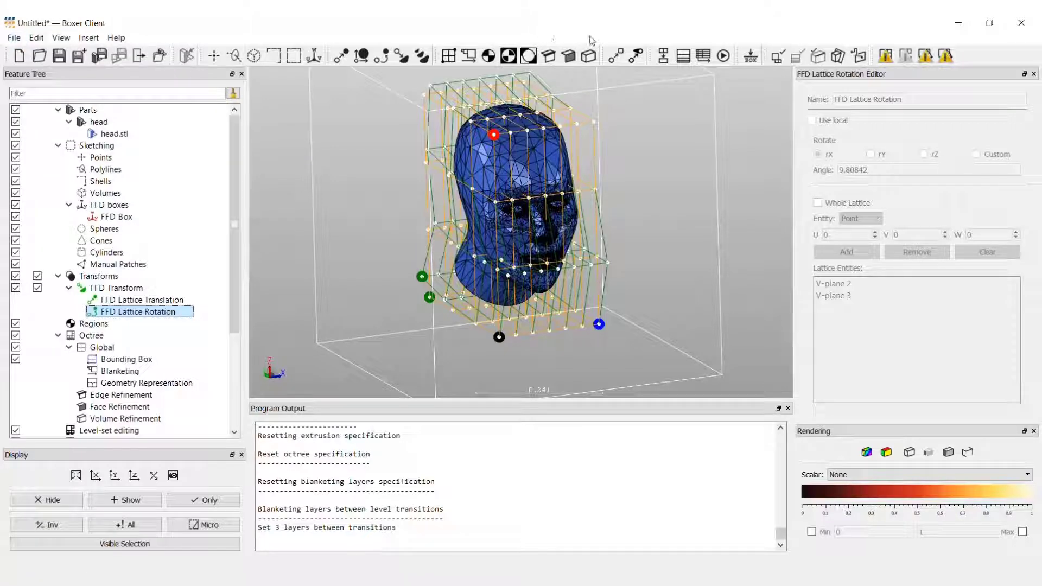